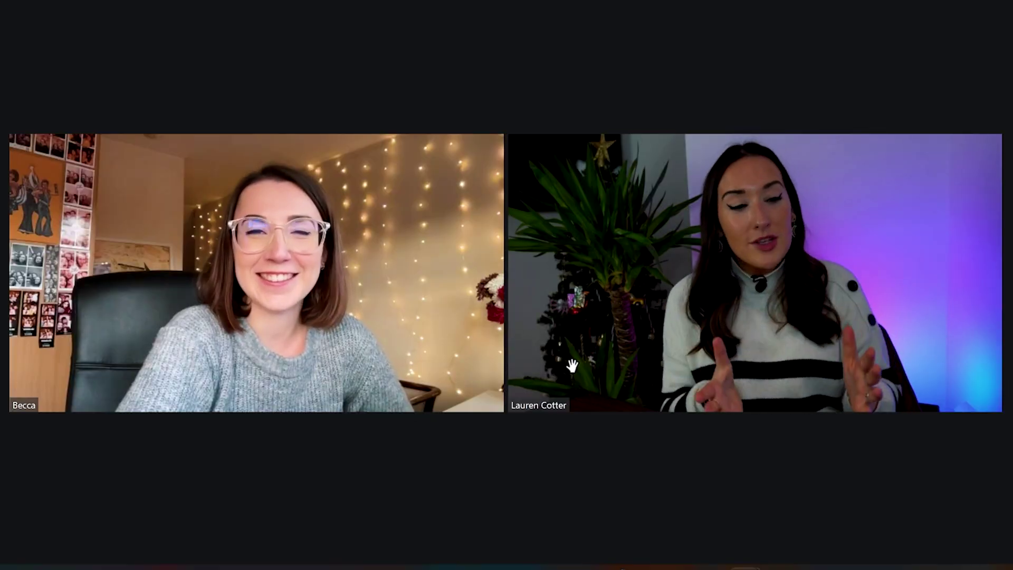
- Start recording the Zoom meeting, then bring up the end-meeting options
mouse_move(574, 368)
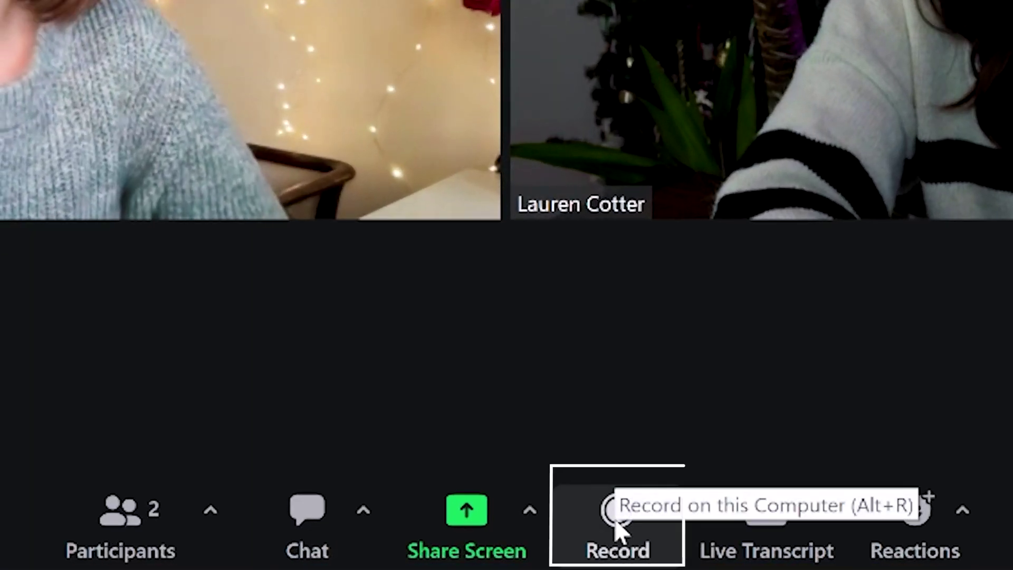
click(554, 540)
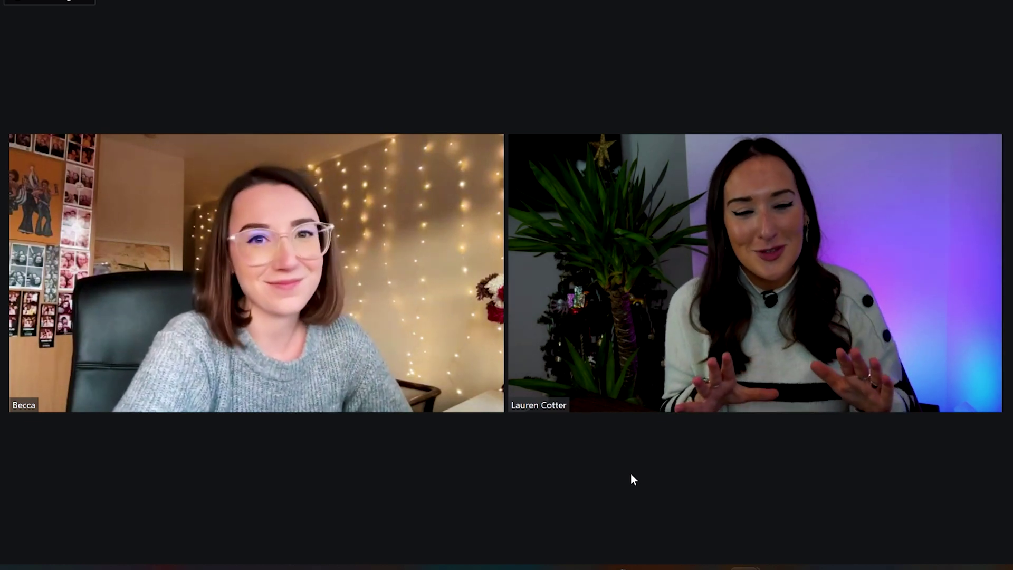
mouse_move(757, 450)
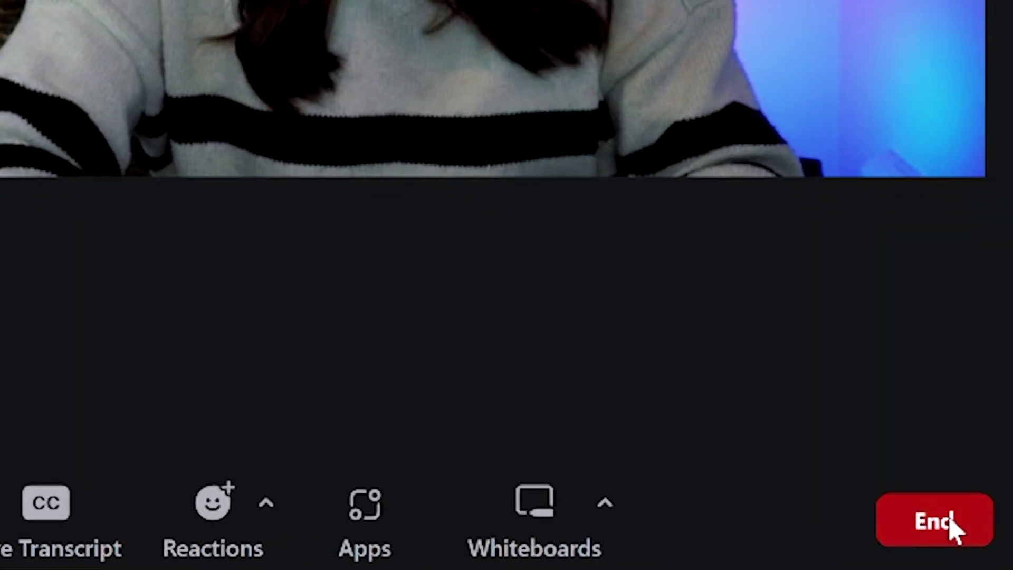
click(974, 537)
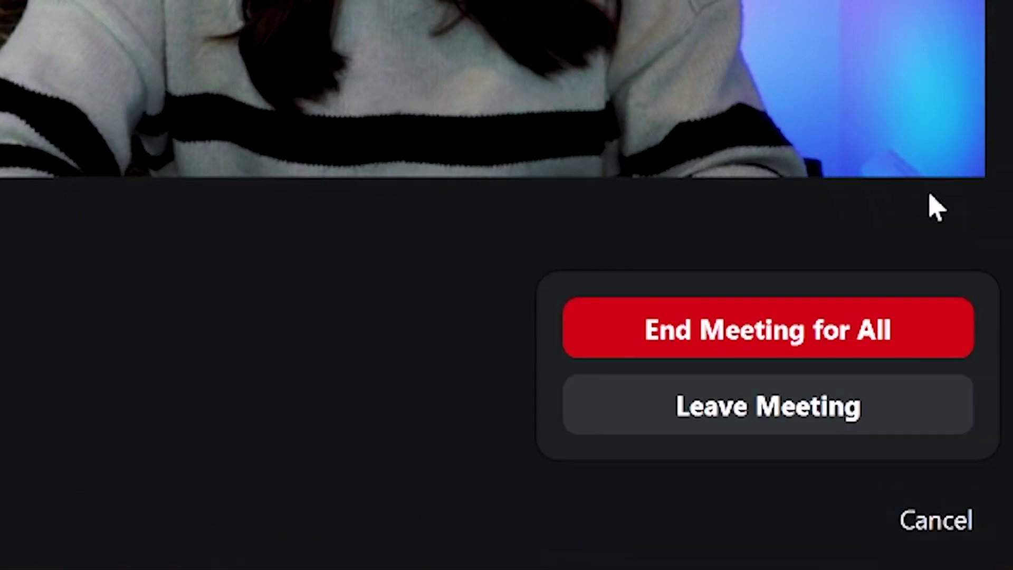
- Choose End Meeting for All so Zoom converts and saves the recording
click(862, 335)
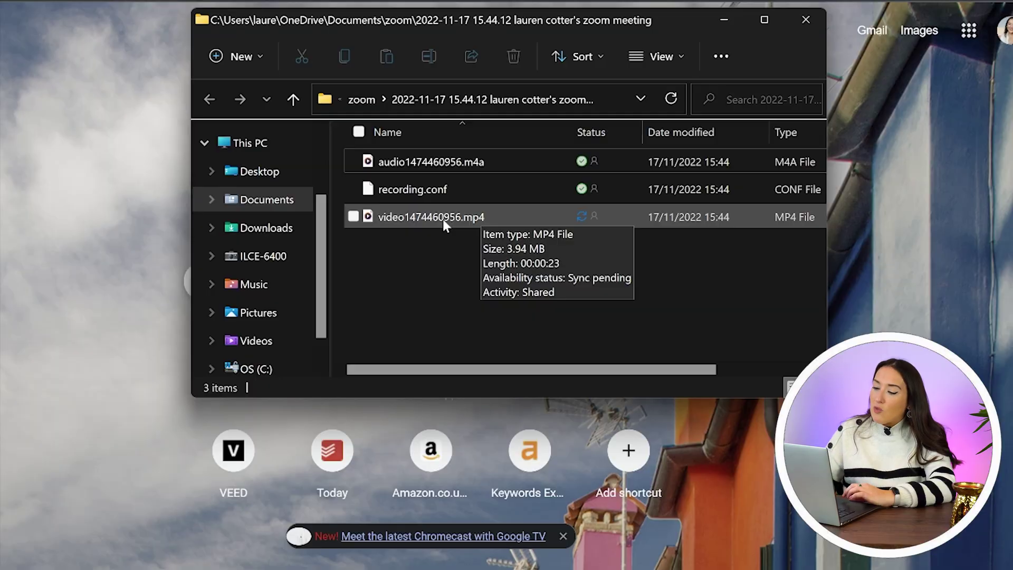
- Rename video1474460956.mp4 to 'Zoom Video' and move it into Downloads
click(442, 219)
right_click(442, 219)
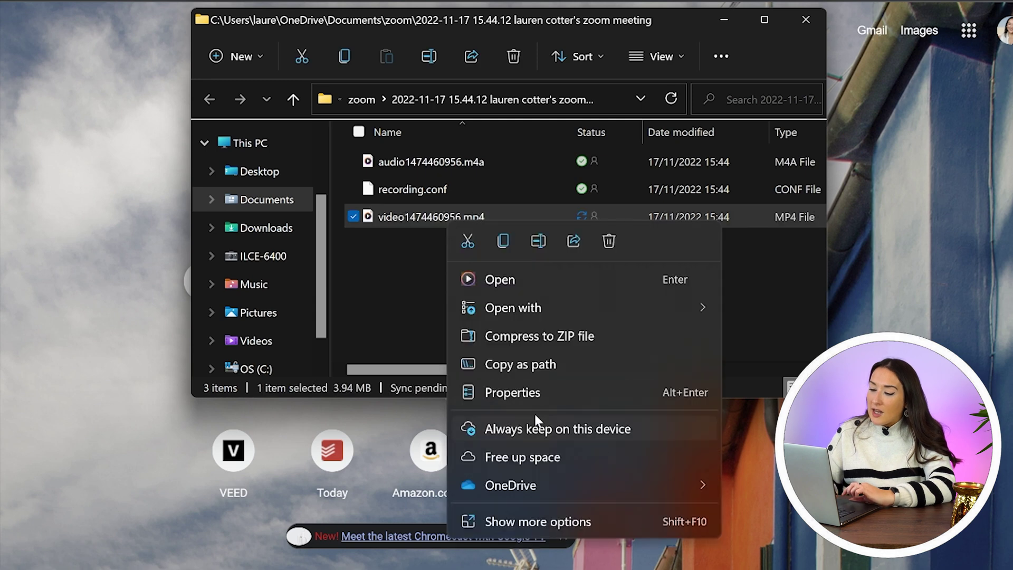
click(539, 387)
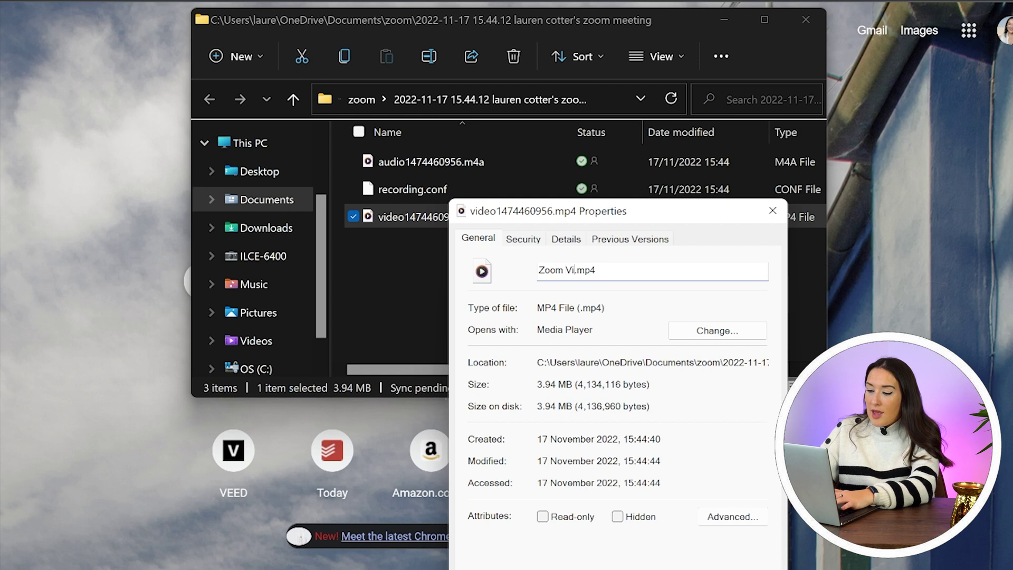
text(Zoom Video)
key(Return)
drag(404, 223, 282, 228)
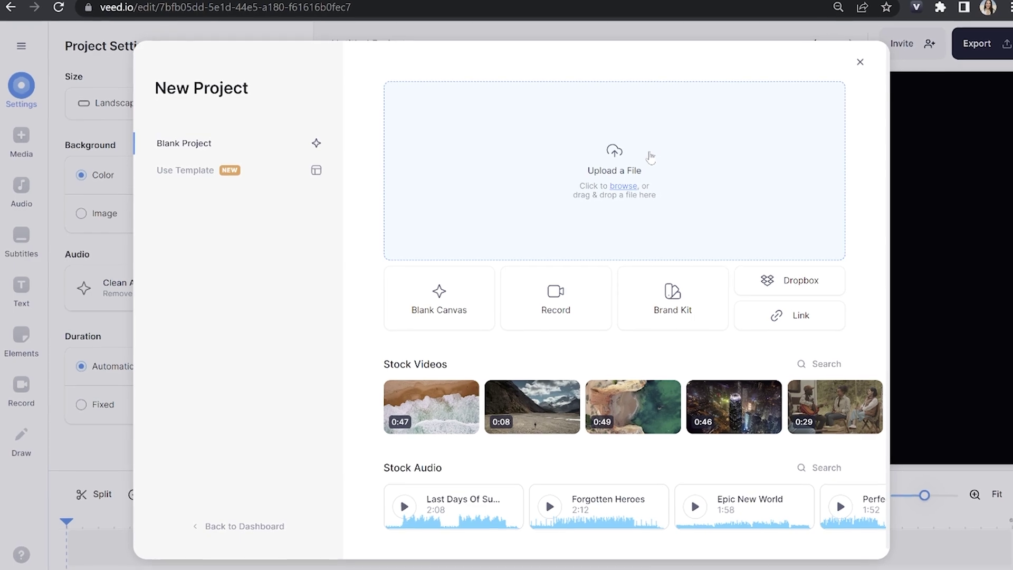
- Upload Zoom Video.mp4 from Downloads into the new VEED project
click(647, 157)
click(504, 232)
double_click(507, 237)
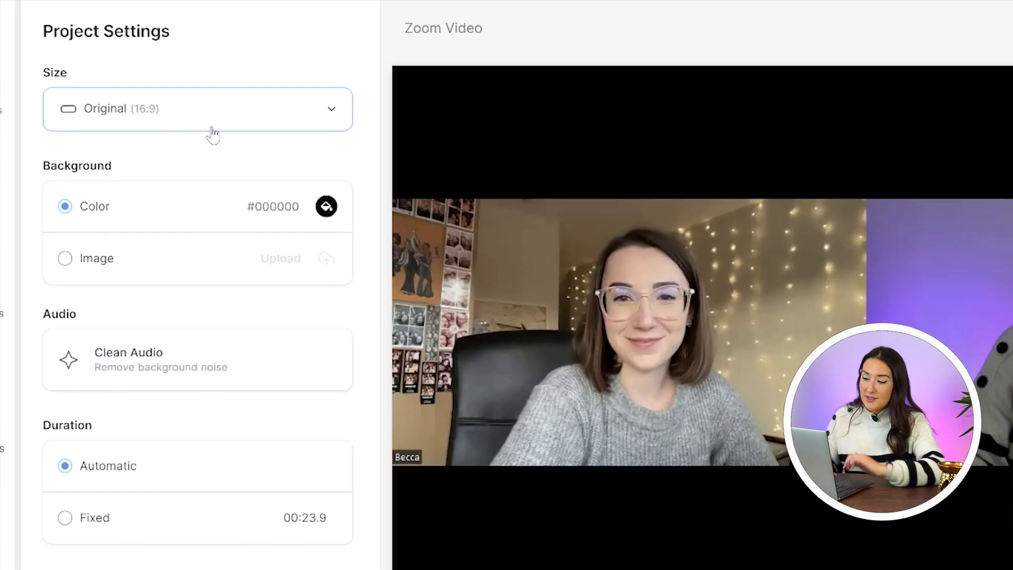
- Resize the canvas to TikTok 9:16 and fit the call video inside it
click(212, 127)
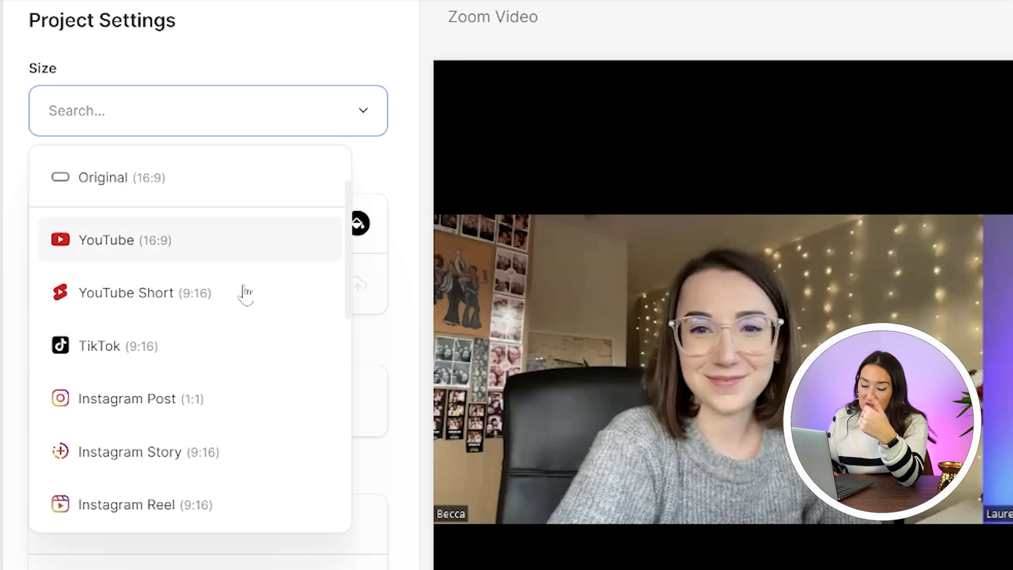
scroll(242, 303, down, 5)
scroll(243, 303, down, 3)
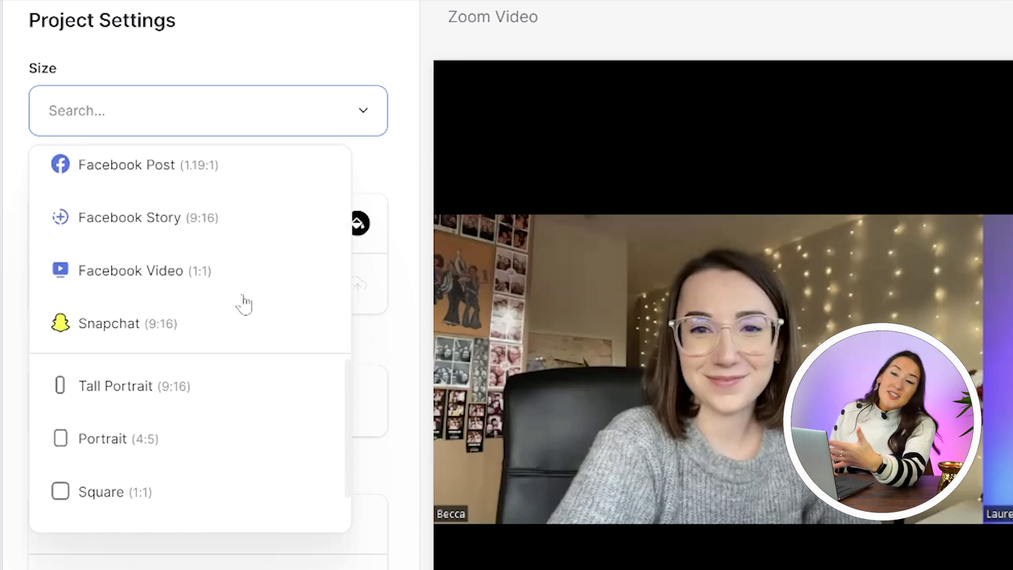
scroll(243, 303, up, 9)
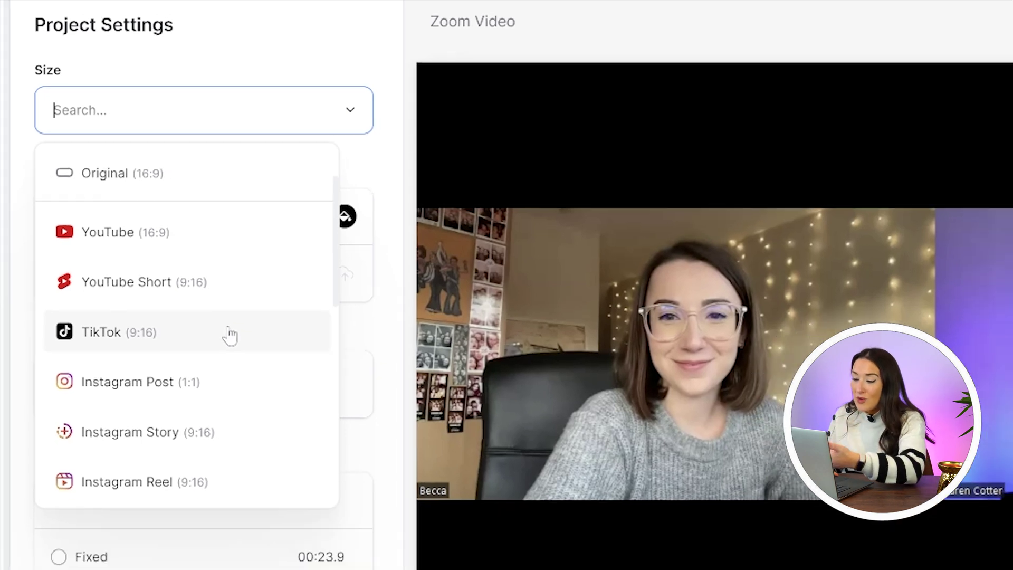
click(240, 347)
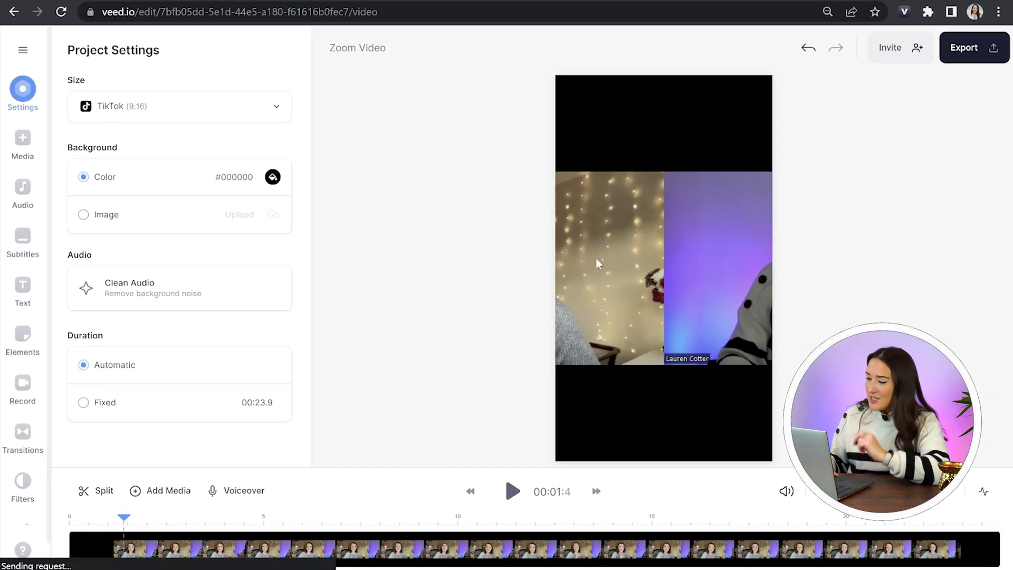
click(598, 263)
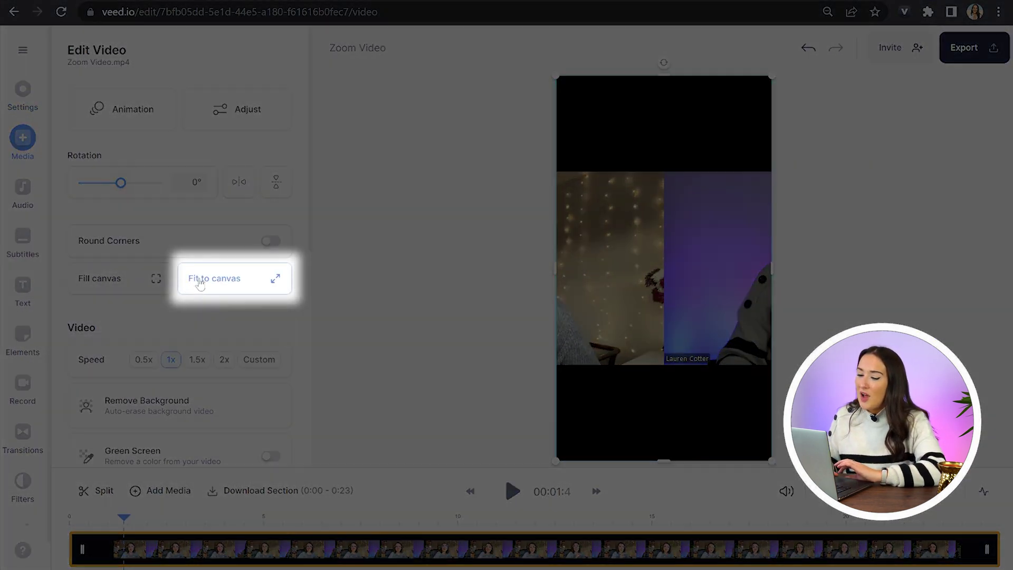
click(199, 281)
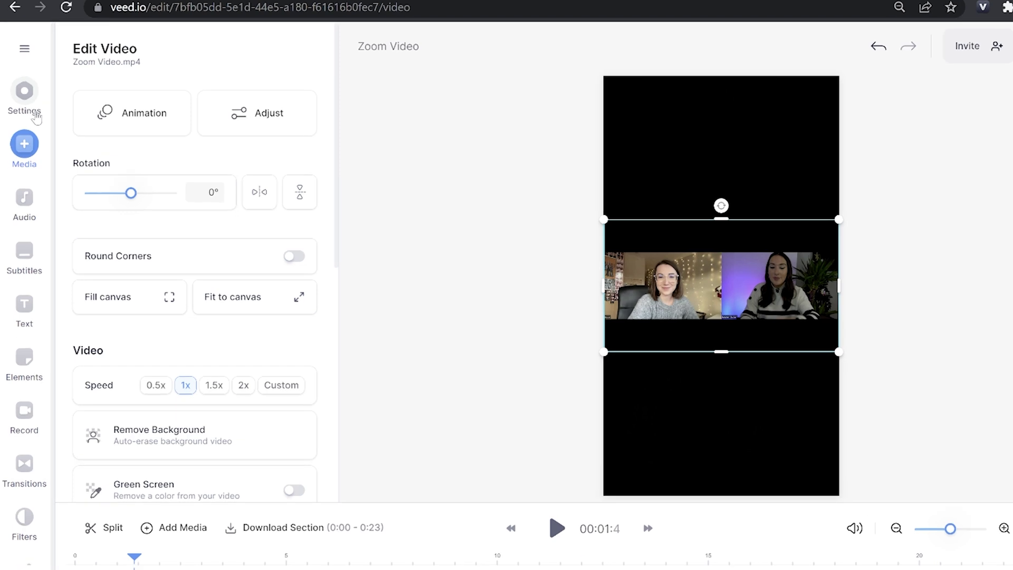
- Switch the project canvas size to YouTube 16:9
click(27, 103)
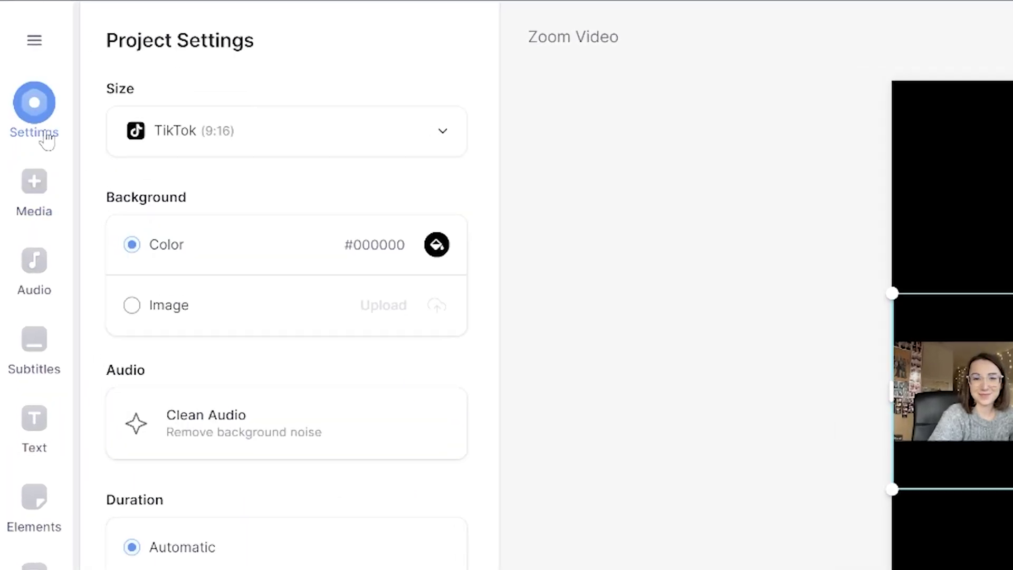
click(291, 138)
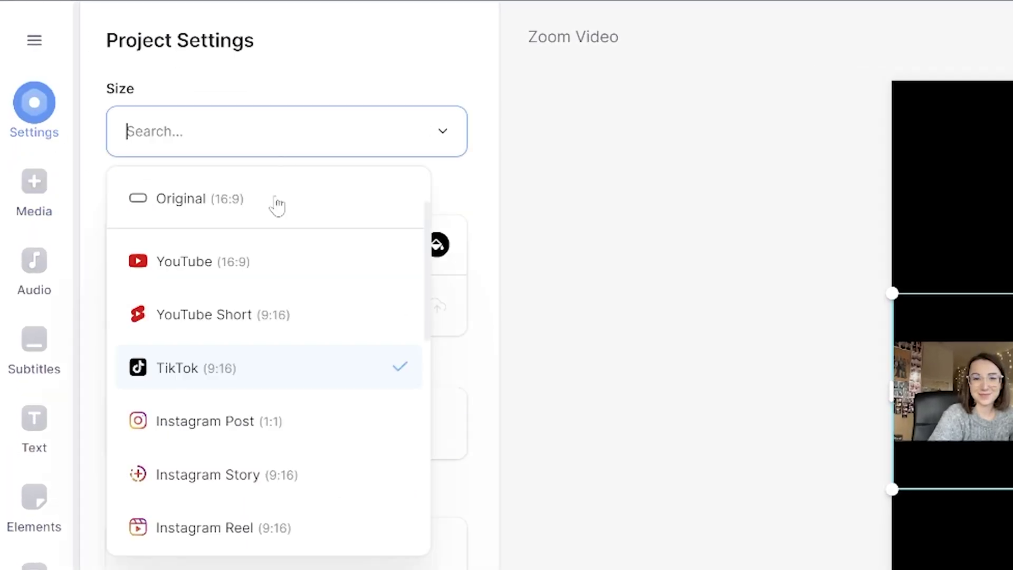
click(266, 262)
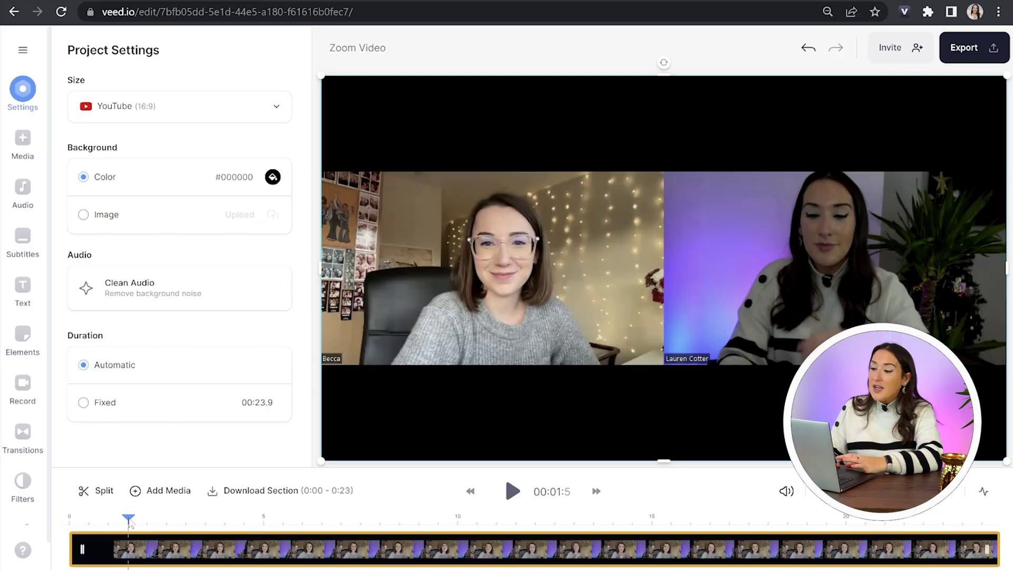
- Open the clip's Edit Video panel and its Remove Silences audio option
click(486, 348)
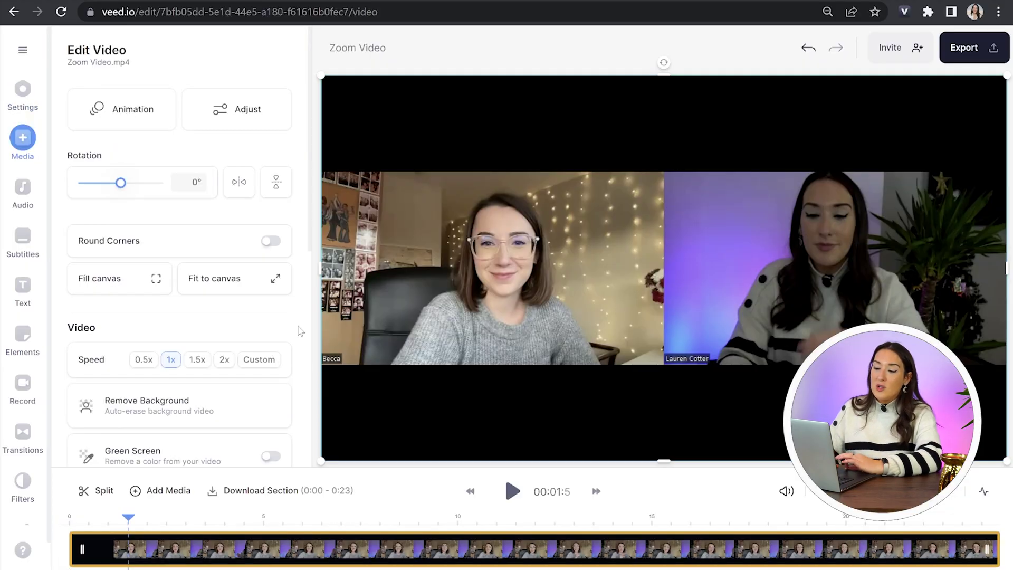
scroll(193, 405, down, 6)
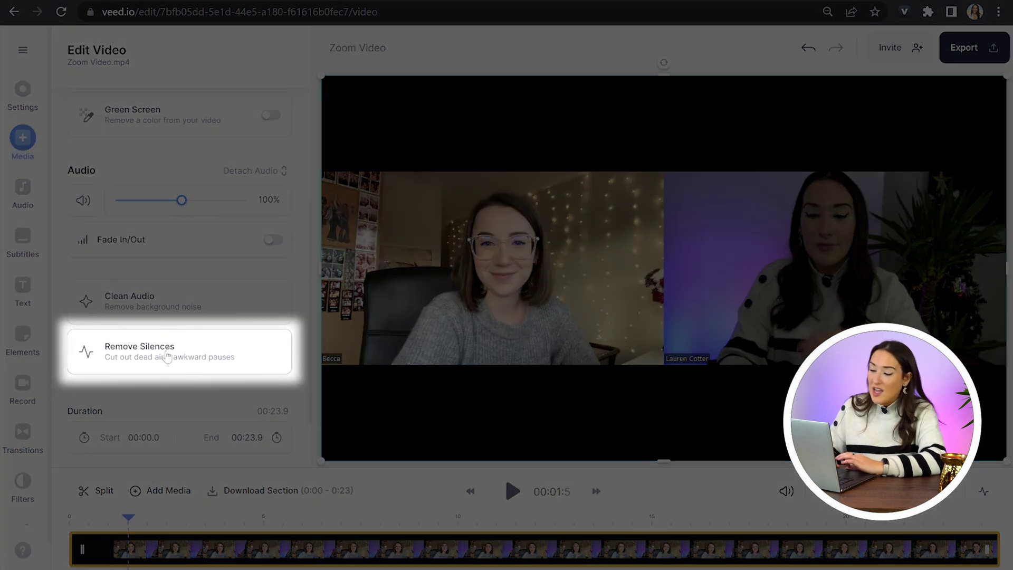
click(167, 356)
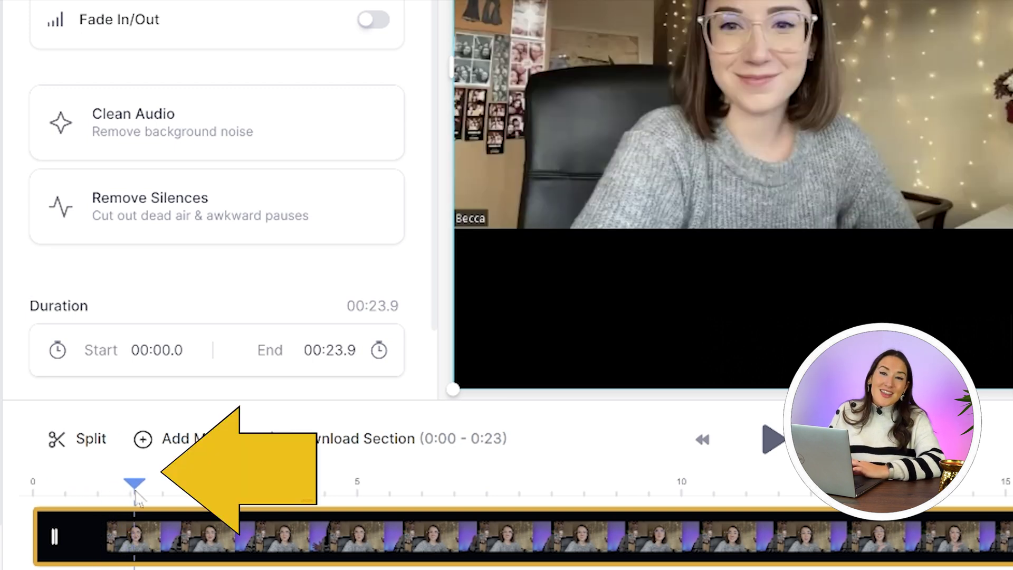
- Split the clip at 1.5 s, delete the opening piece, and remove the gap
click(91, 439)
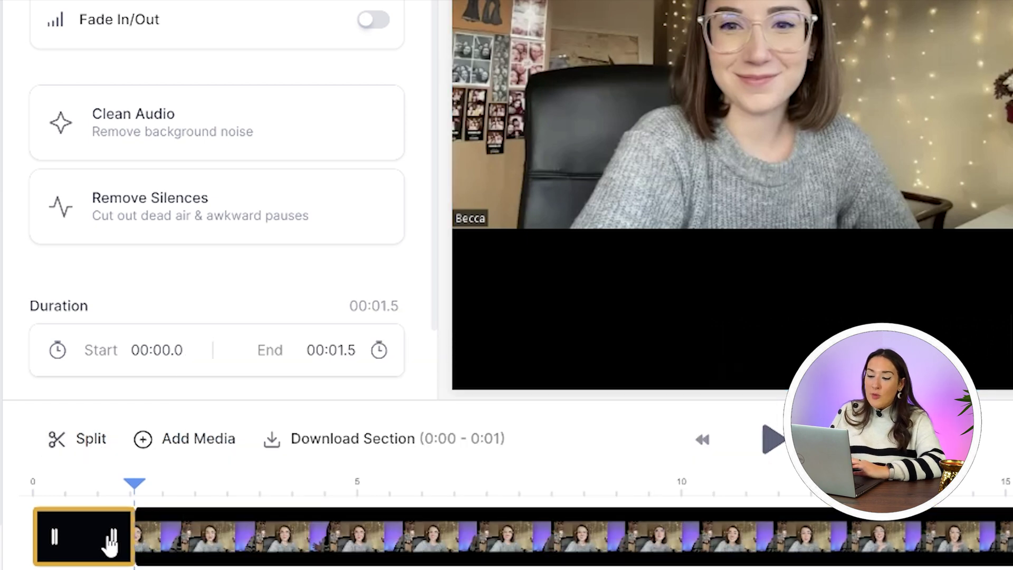
right_click(109, 543)
click(150, 514)
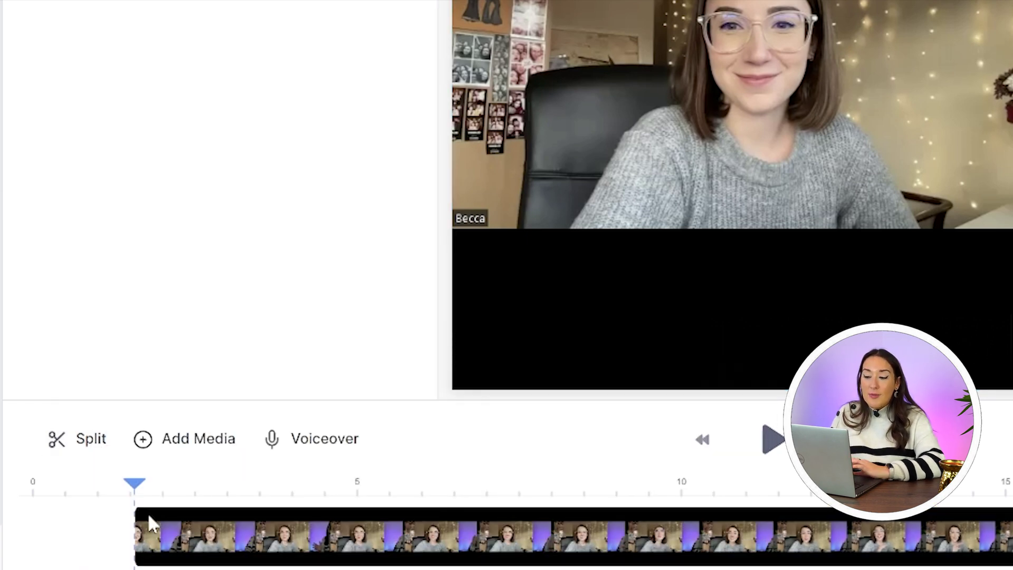
click(79, 536)
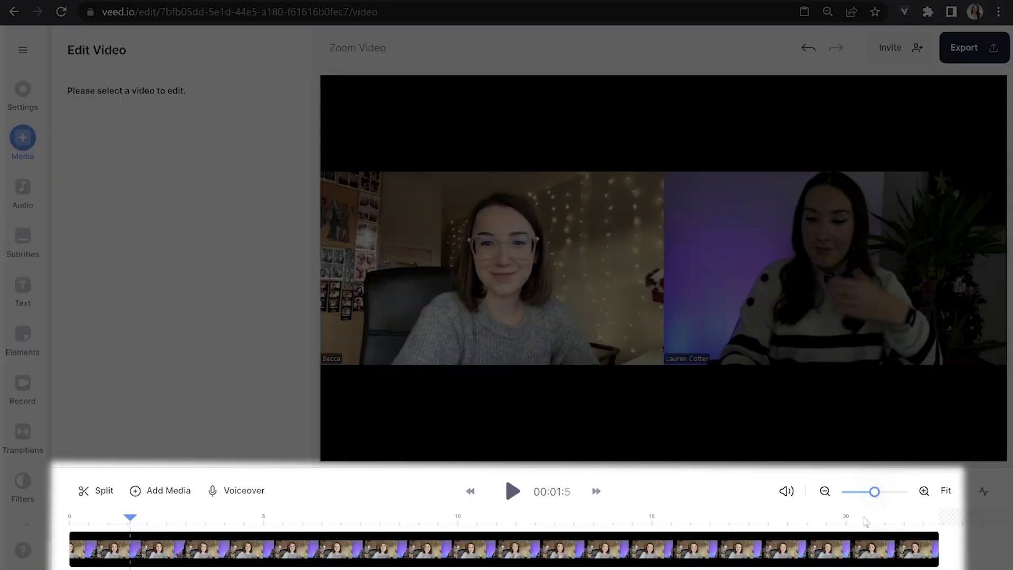
- Split the clip at about 21.3 seconds and delete the short final piece
click(864, 521)
drag(867, 522, 895, 521)
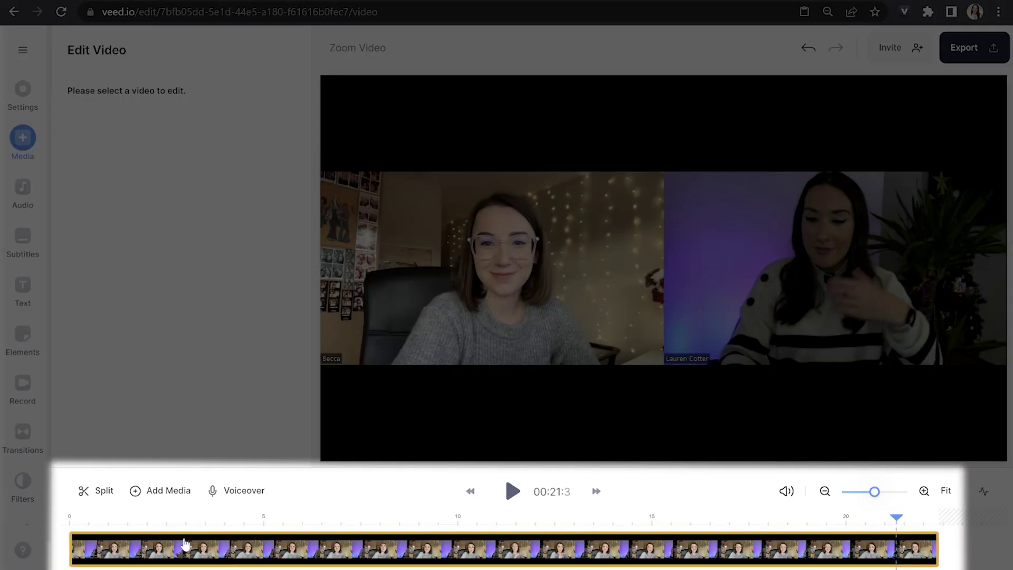
click(108, 489)
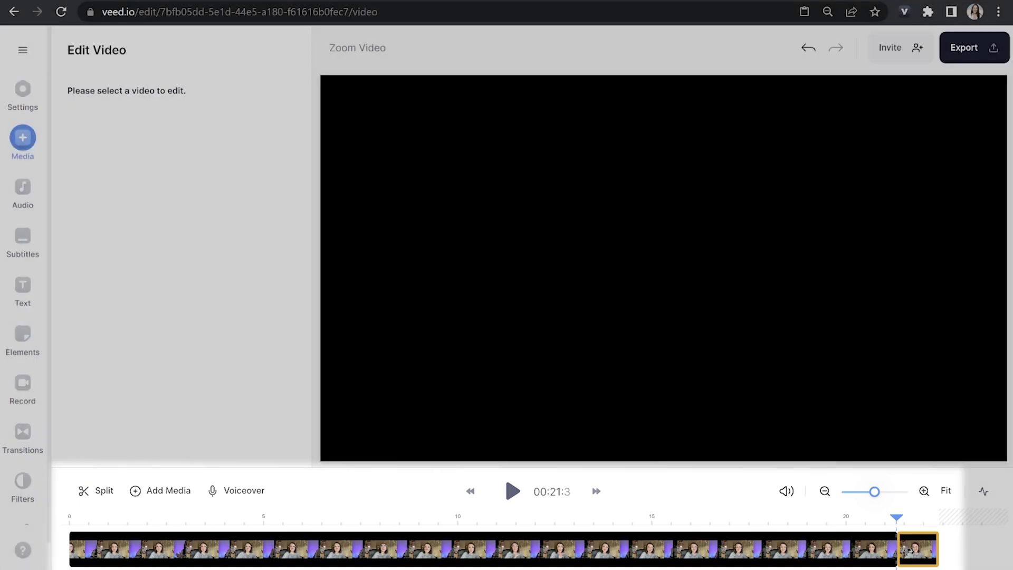
right_click(908, 551)
click(887, 549)
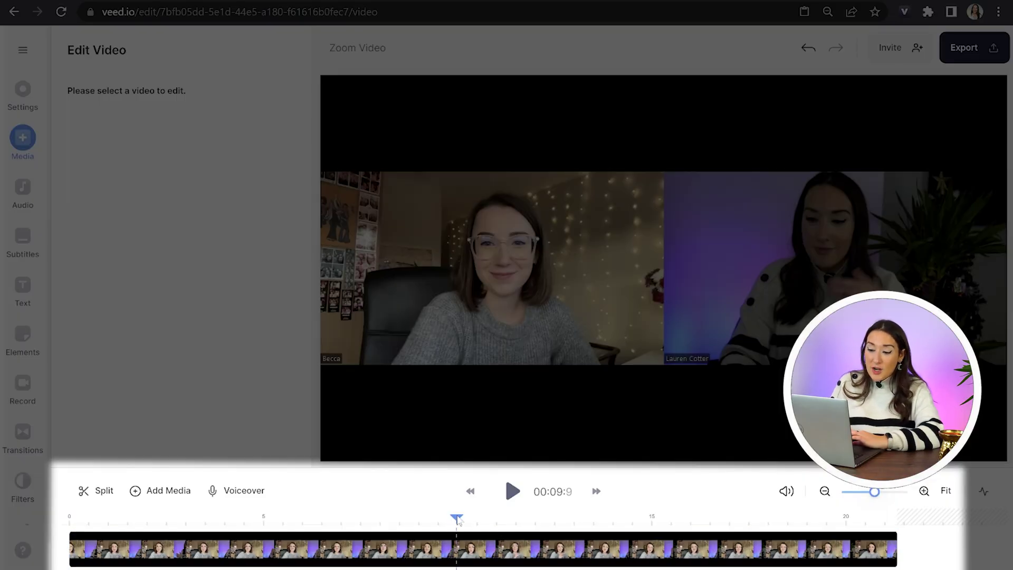
- Split at about 10 seconds, delete the 9–14 second clip, and close the gap
click(90, 486)
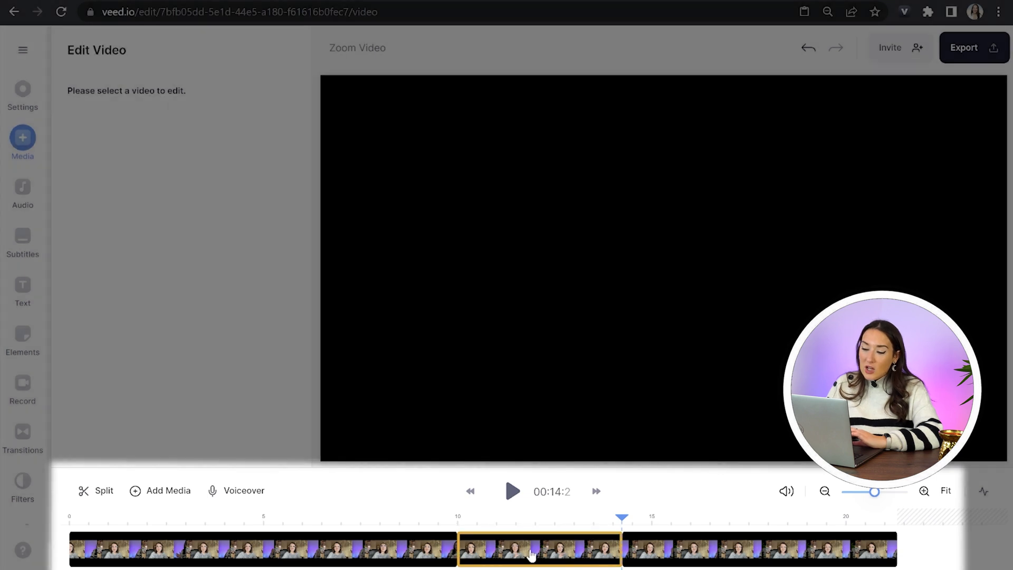
right_click(532, 554)
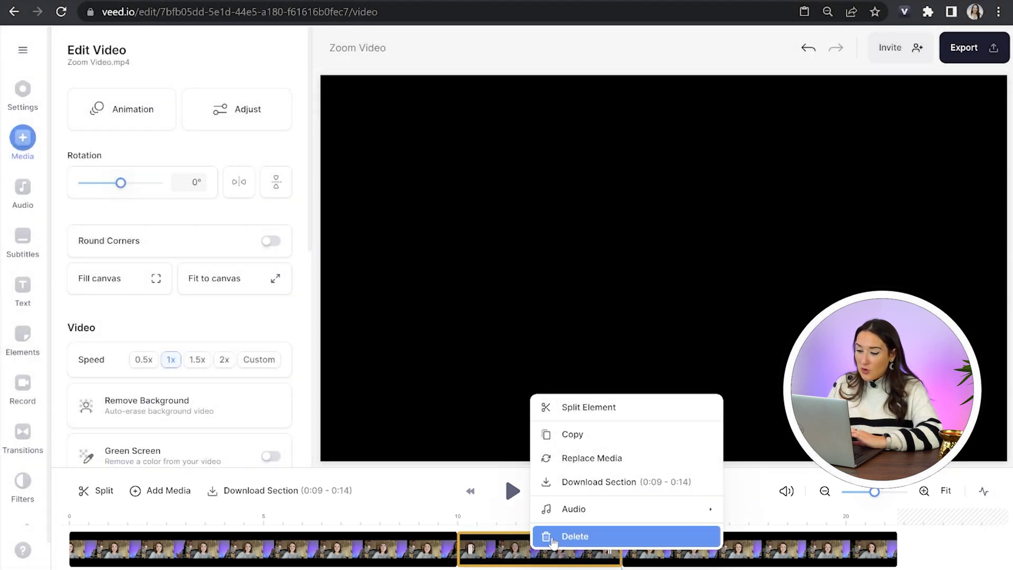
click(553, 537)
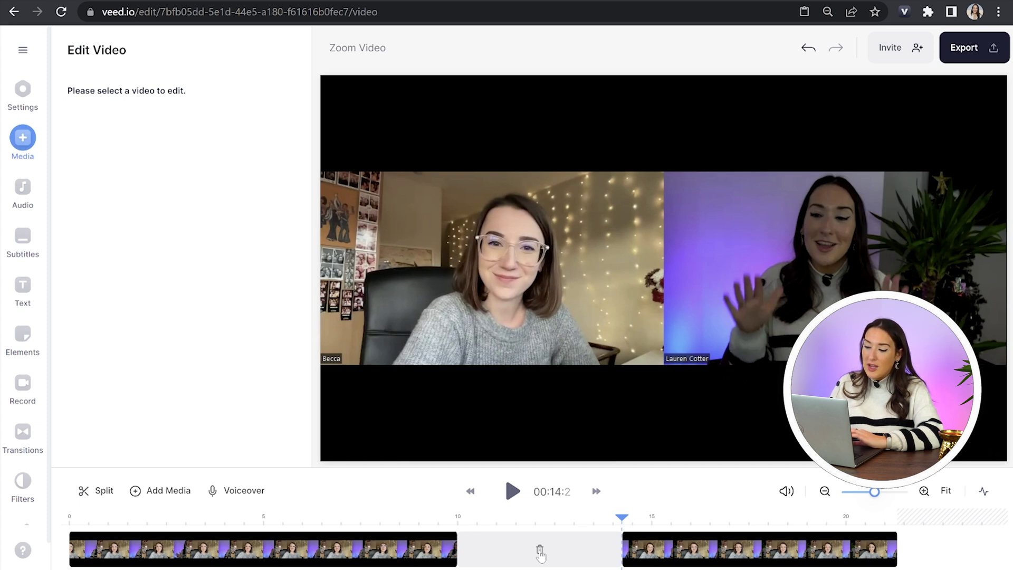
click(540, 552)
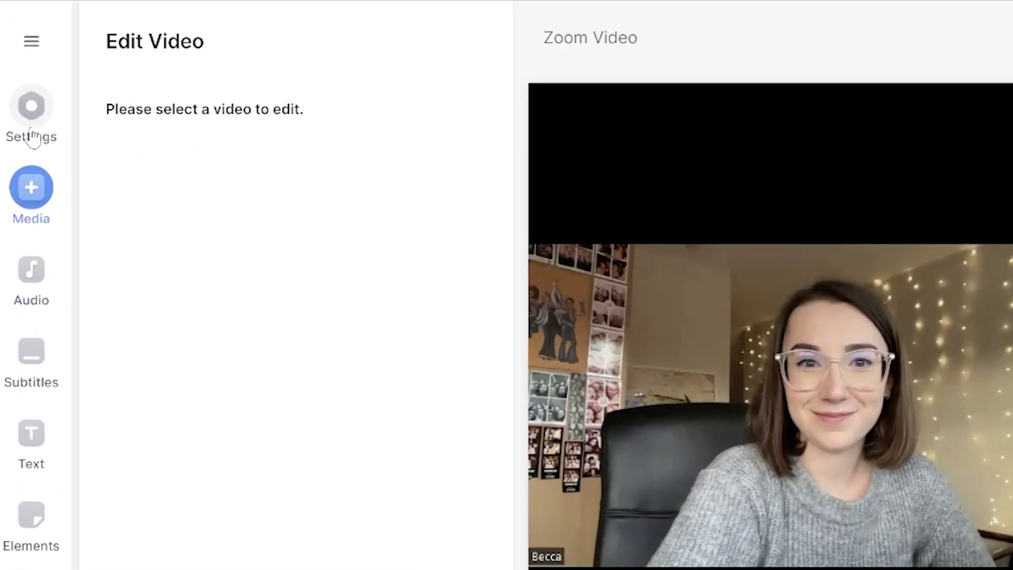
- Set the canvas background colour to peach
click(22, 94)
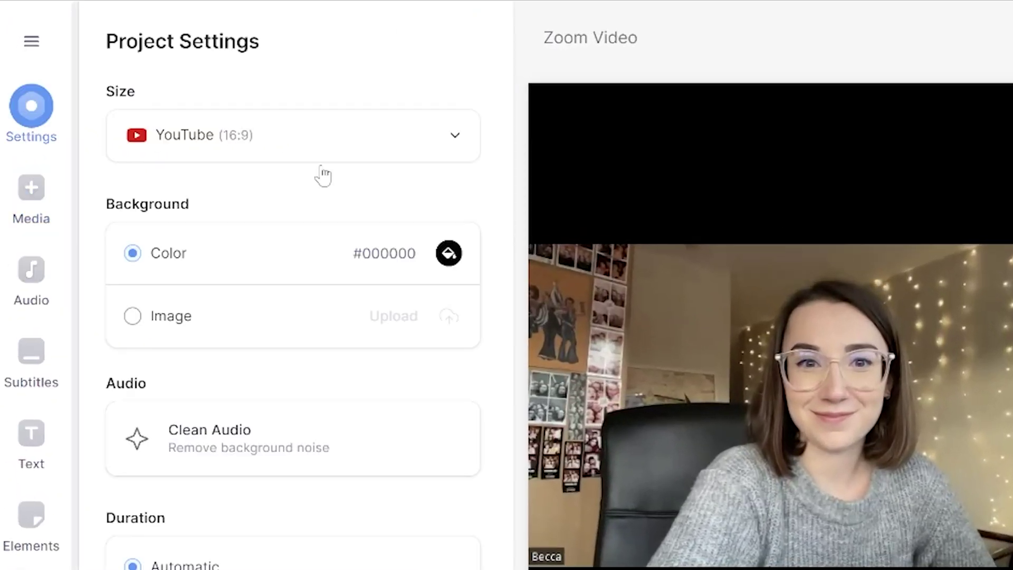
click(448, 254)
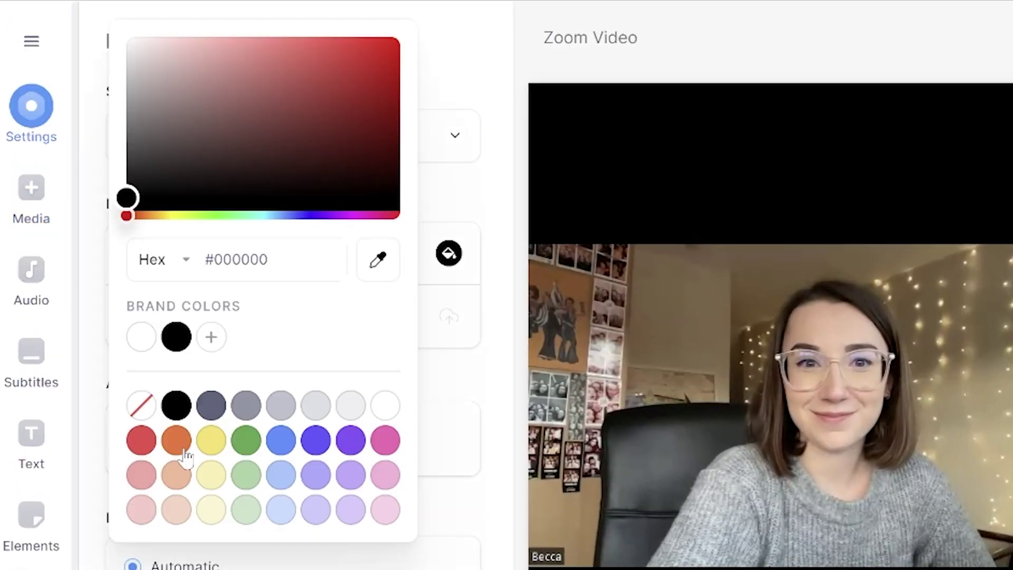
click(174, 477)
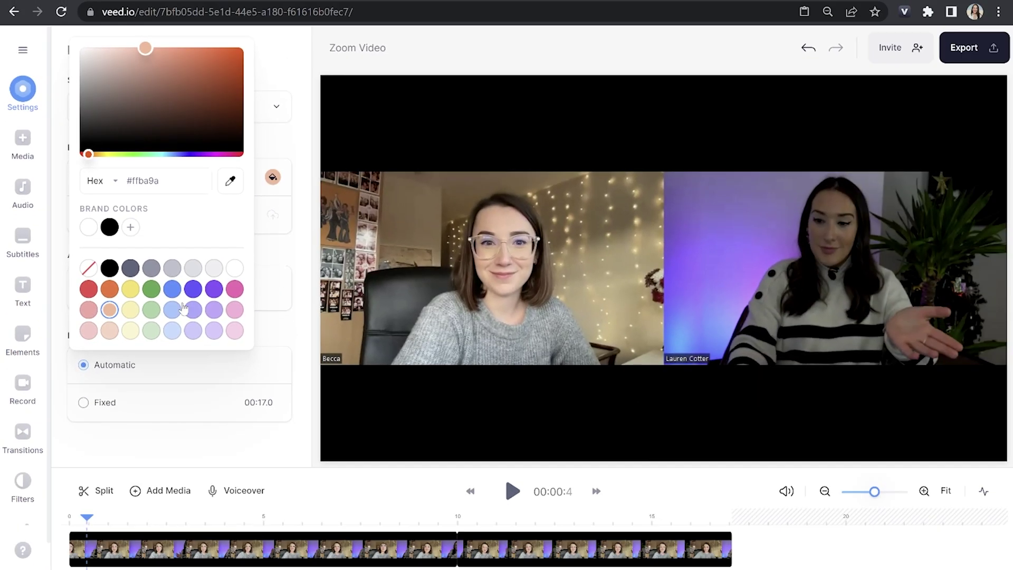
- Crop the black bars off the video's top and bottom edges
click(1008, 88)
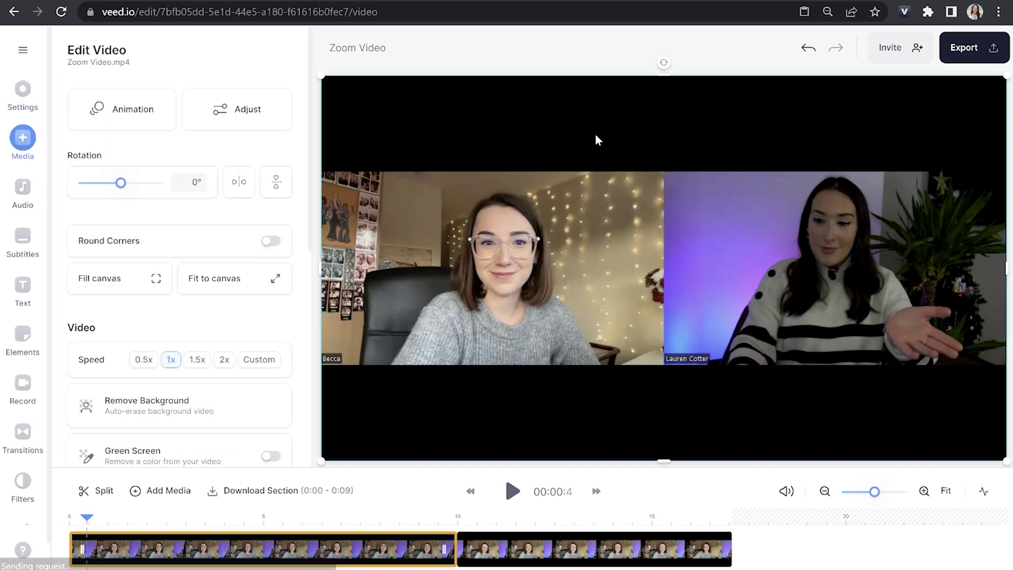
drag(664, 77, 671, 172)
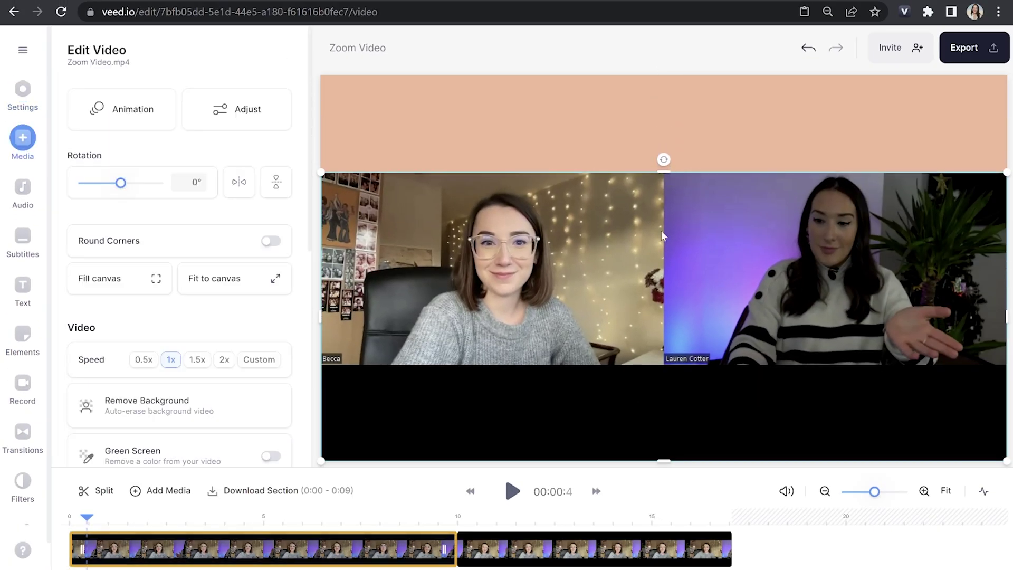
drag(665, 424, 668, 366)
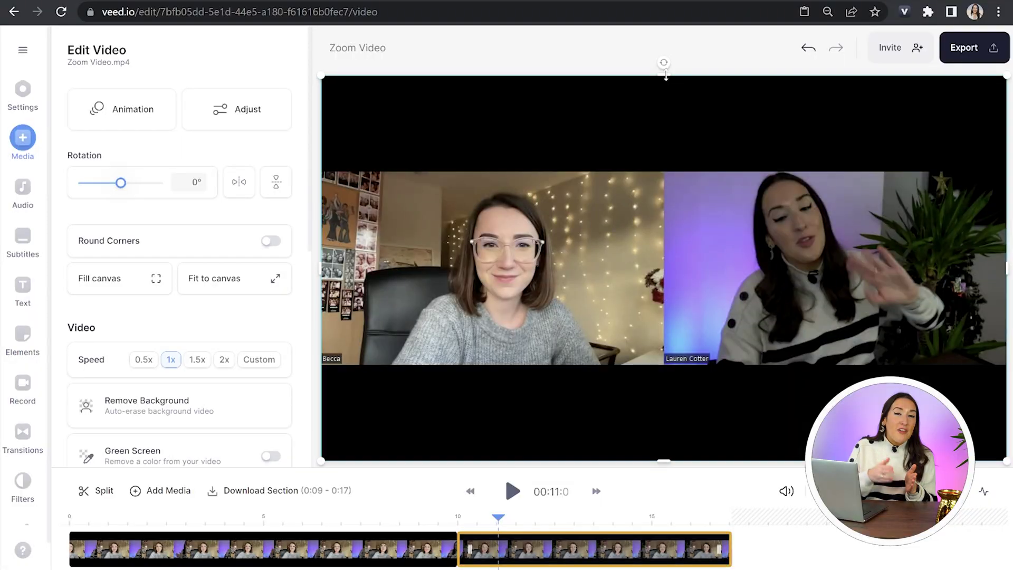
drag(666, 75, 664, 174)
drag(664, 461, 672, 364)
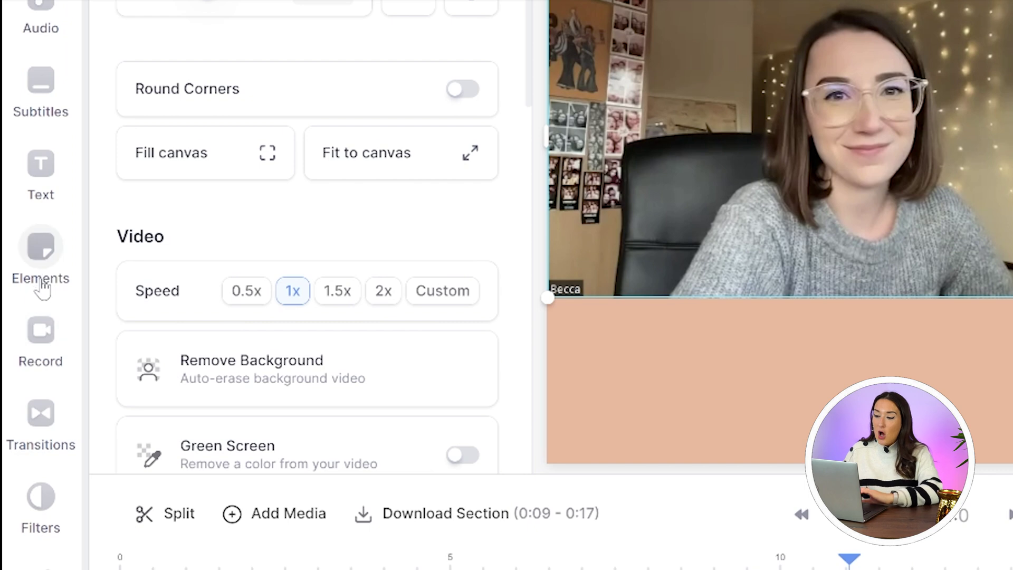
- Add the layered torn-paper sticker from the Elements Backgrounds collection
click(42, 280)
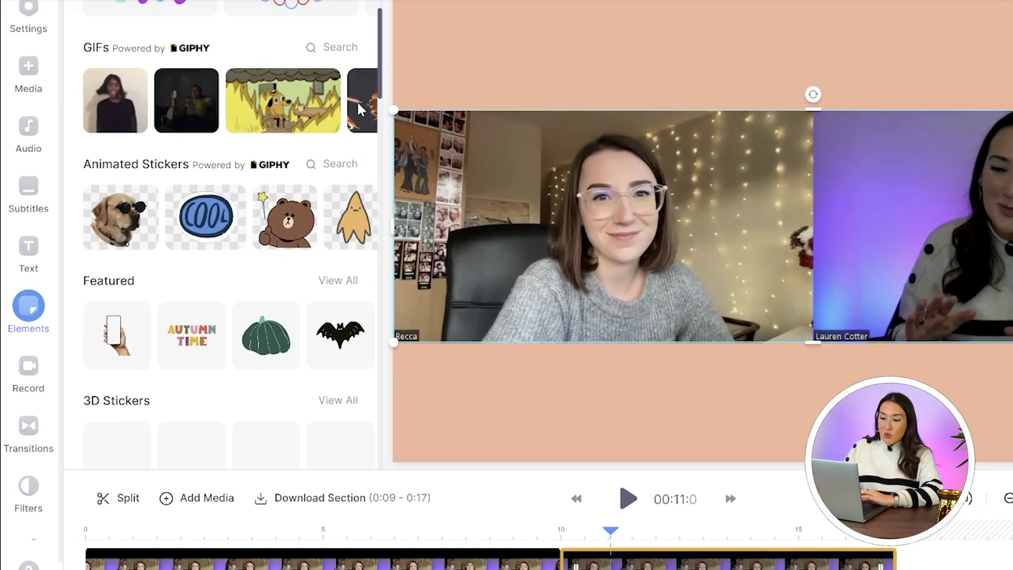
scroll(357, 100, down, 10)
scroll(291, 235, down, 5)
click(277, 190)
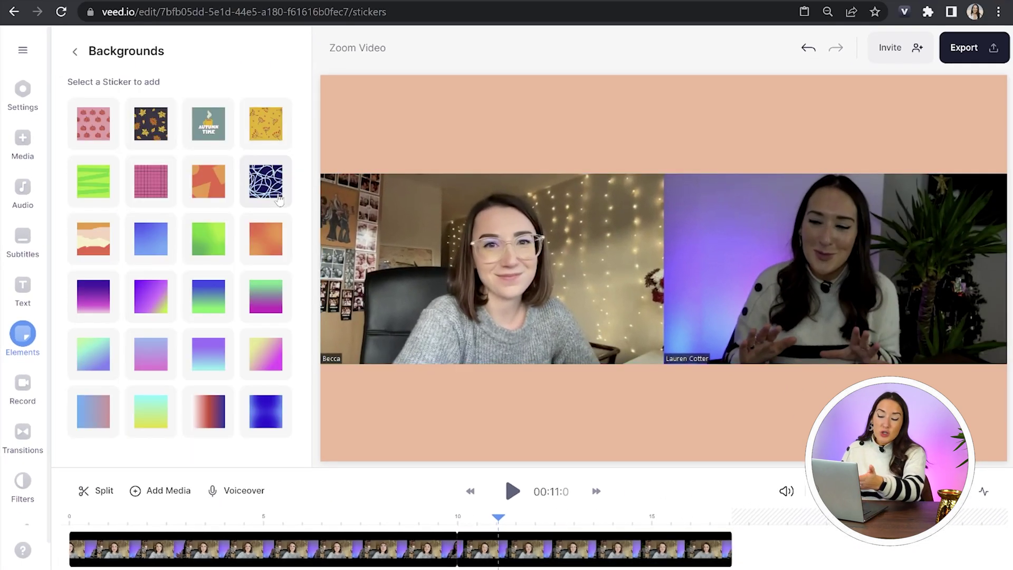
click(94, 240)
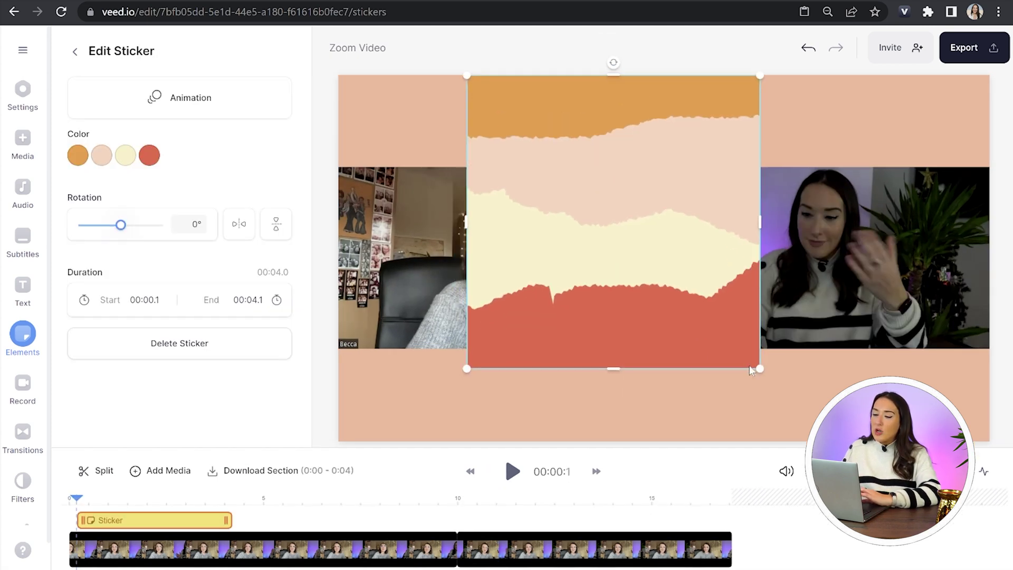
- Stretch the background to start at zero and line the second clip against the first
drag(79, 520, 72, 520)
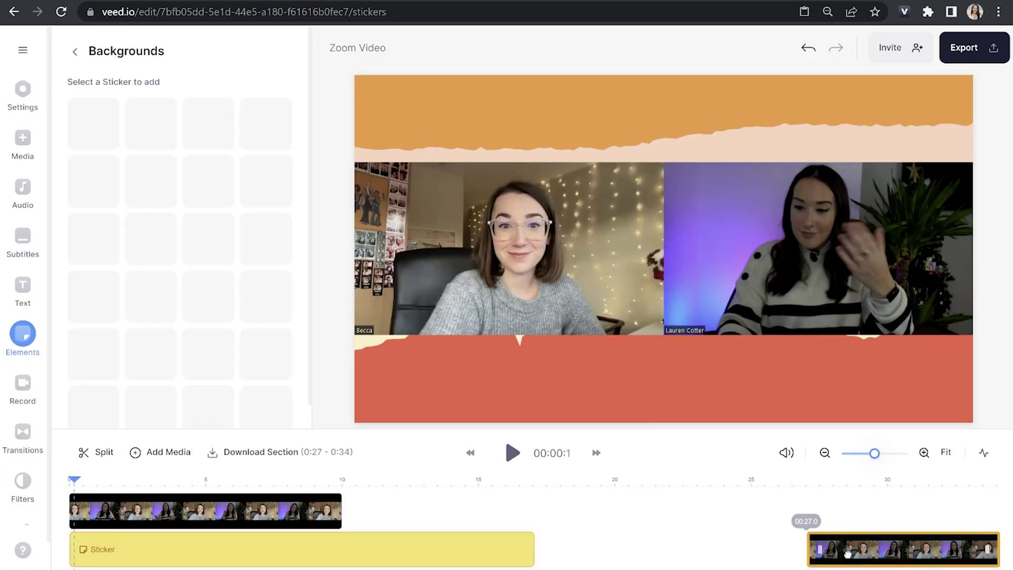
drag(808, 528, 358, 523)
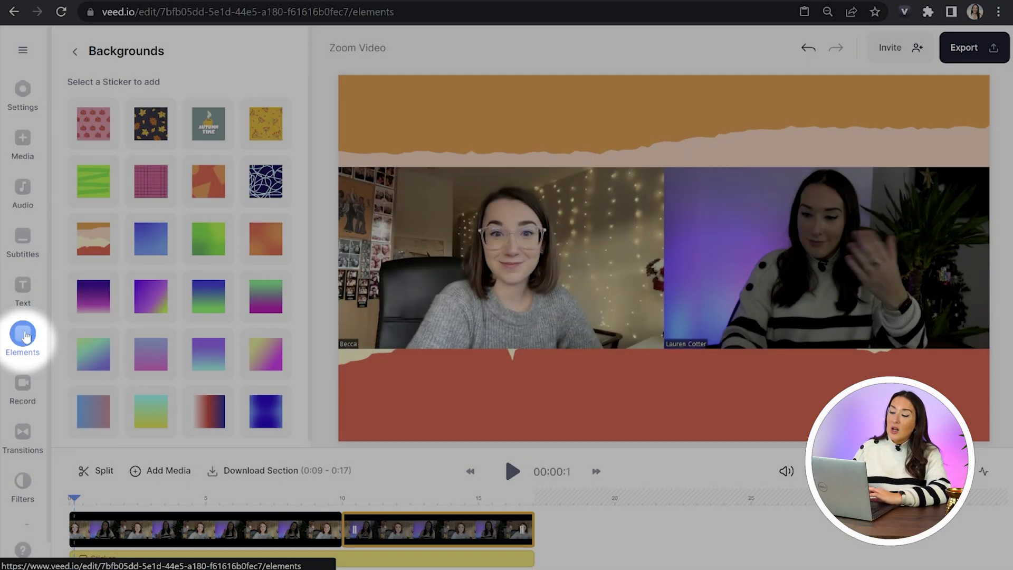
click(23, 334)
scroll(167, 288, down, 10)
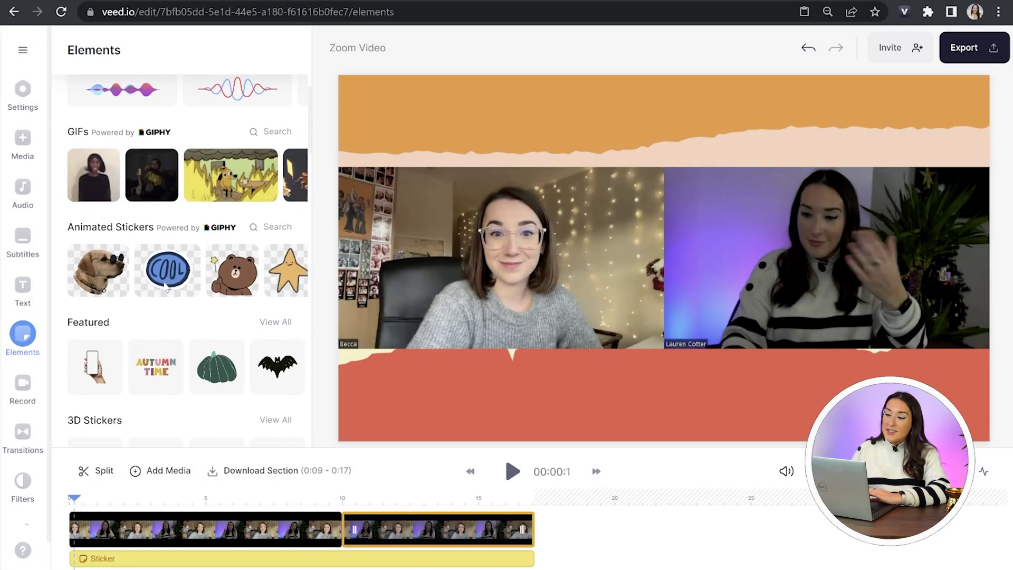
scroll(167, 288, down, 2)
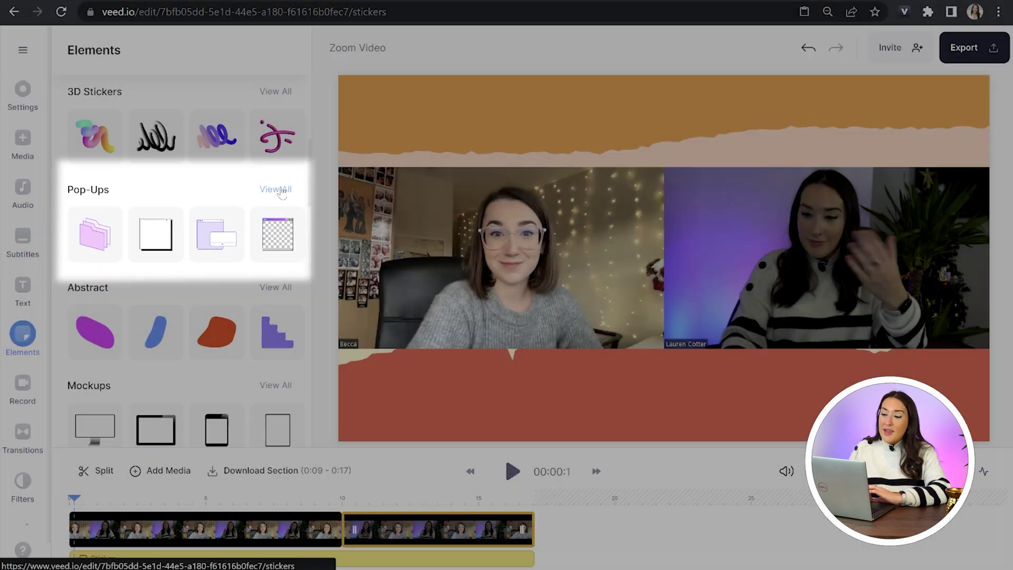
- Place the white pop-up window sticker in the top orange banner with a Drop animation, lasting until about 13.7 s
click(284, 191)
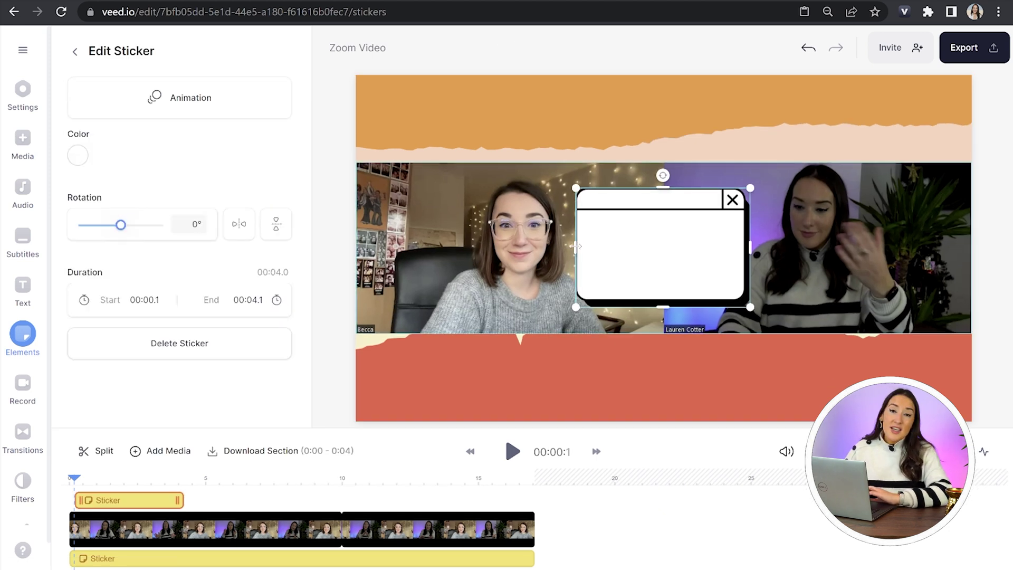
drag(676, 271, 687, 176)
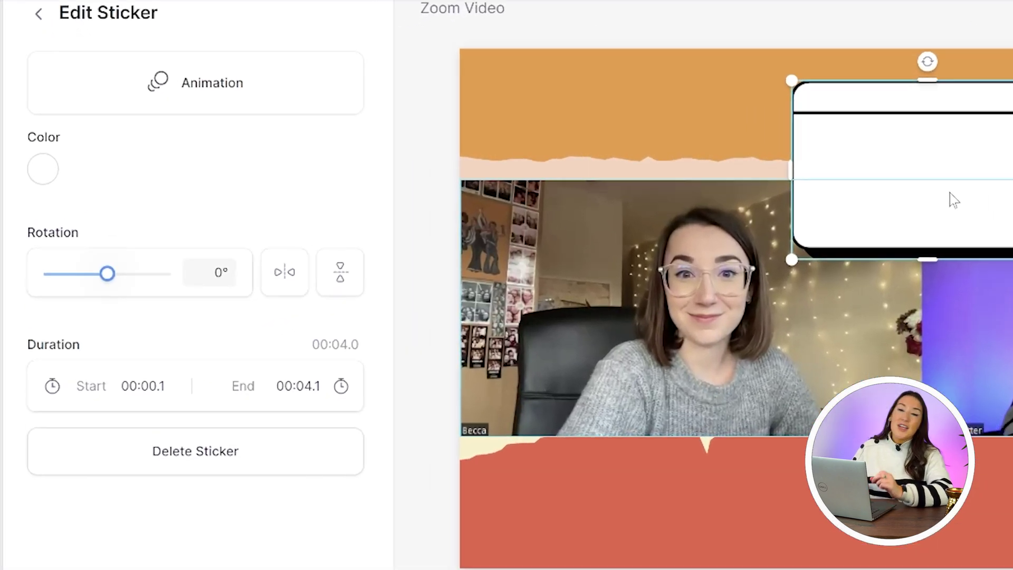
click(283, 103)
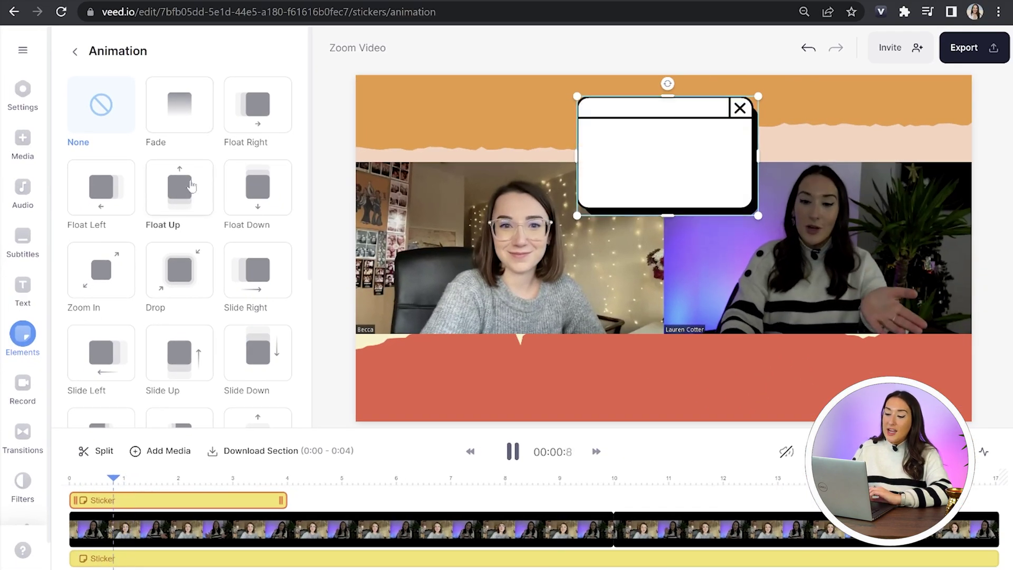
click(177, 273)
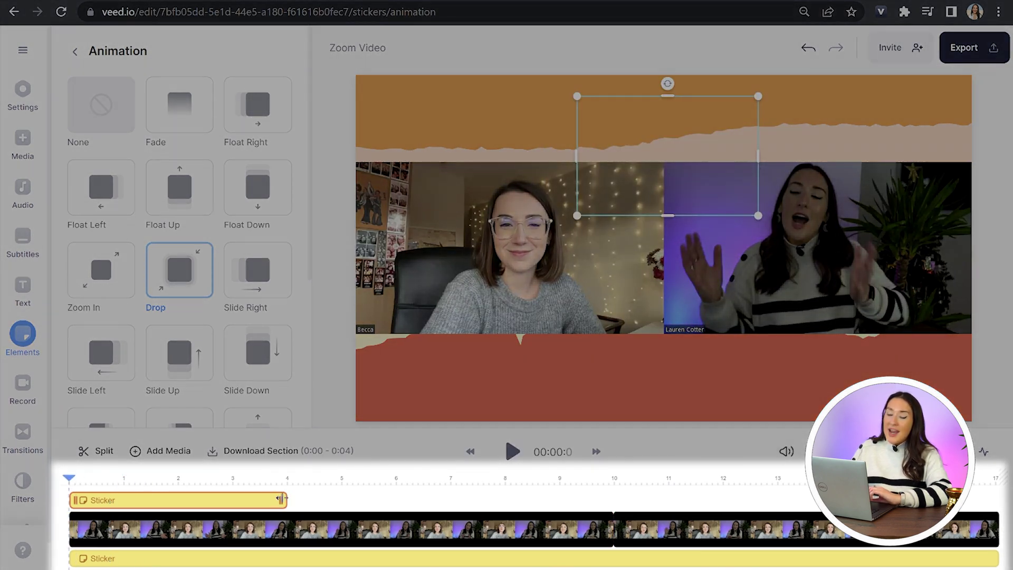
drag(282, 499, 812, 500)
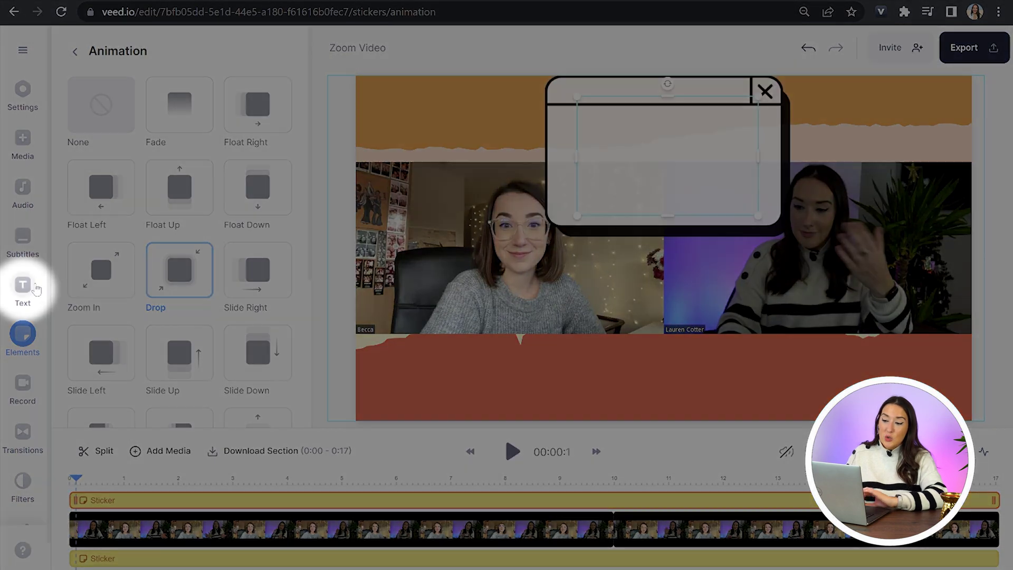
- Add a headline title and type a second line, 'thing about VEED?'
click(23, 288)
scroll(243, 212, down, 12)
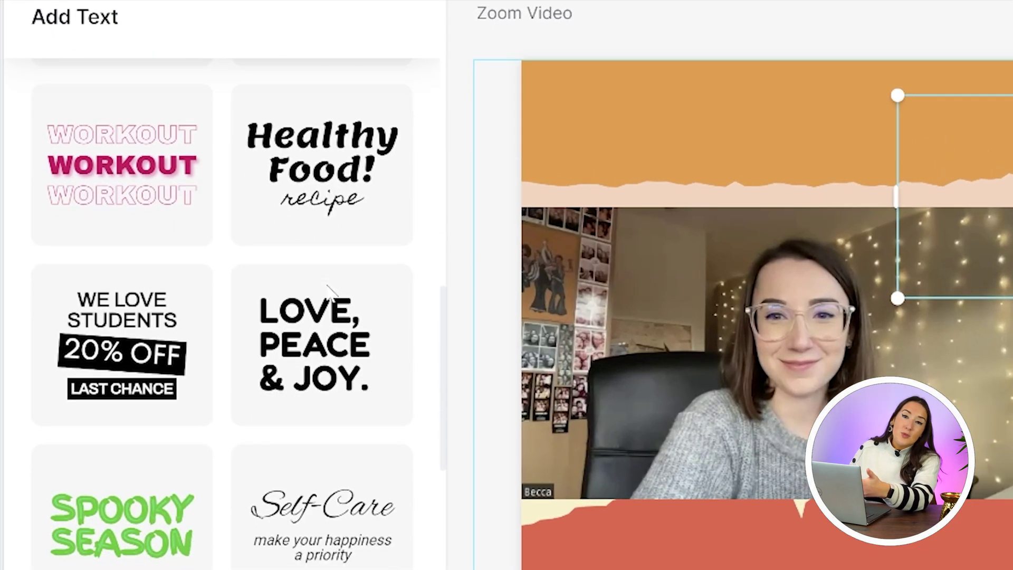
scroll(327, 289, up, 12)
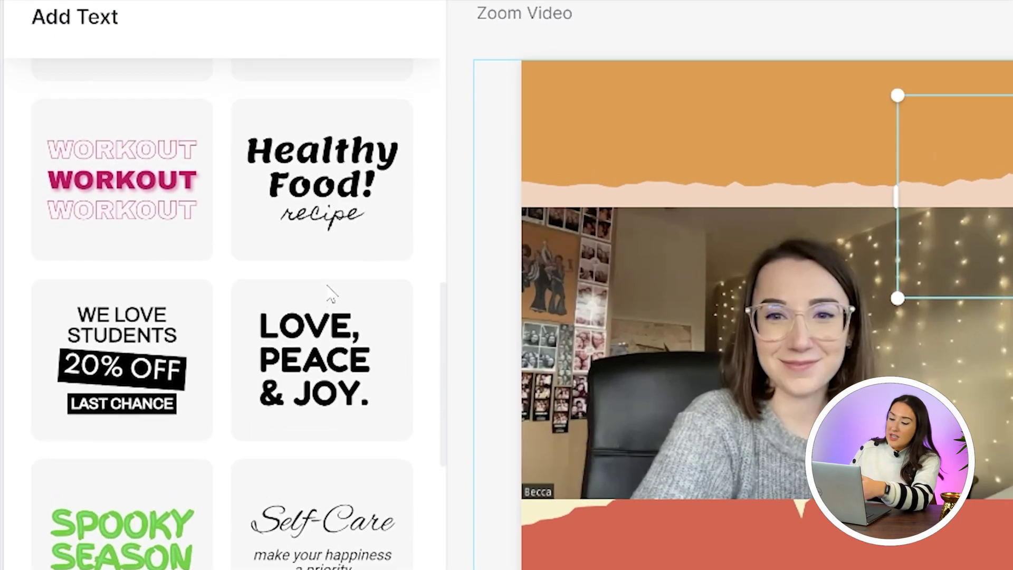
click(226, 100)
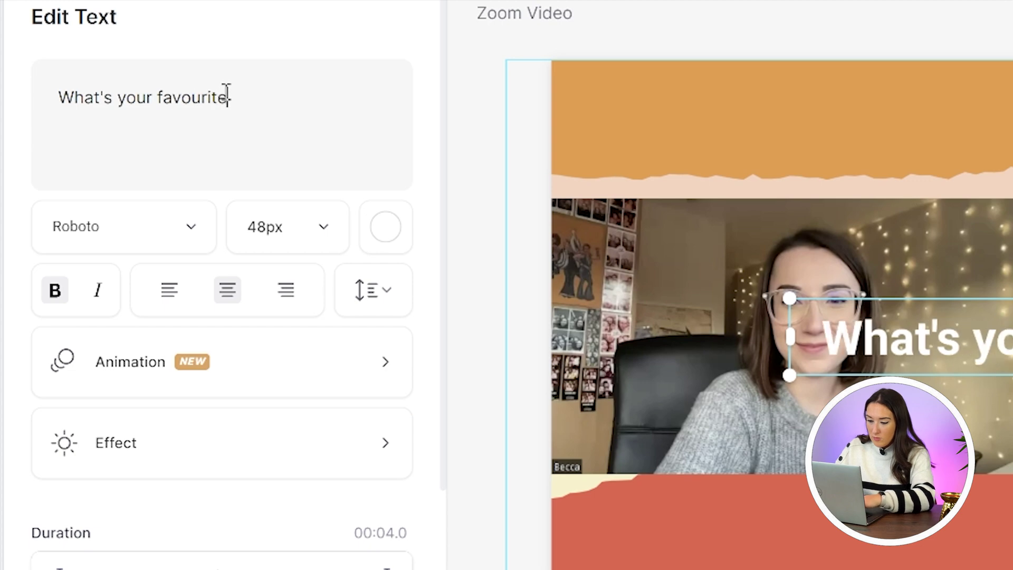
key(Return)
text(thing about VEED?)
- Style the question text in black 30px Bebas Neue
click(174, 232)
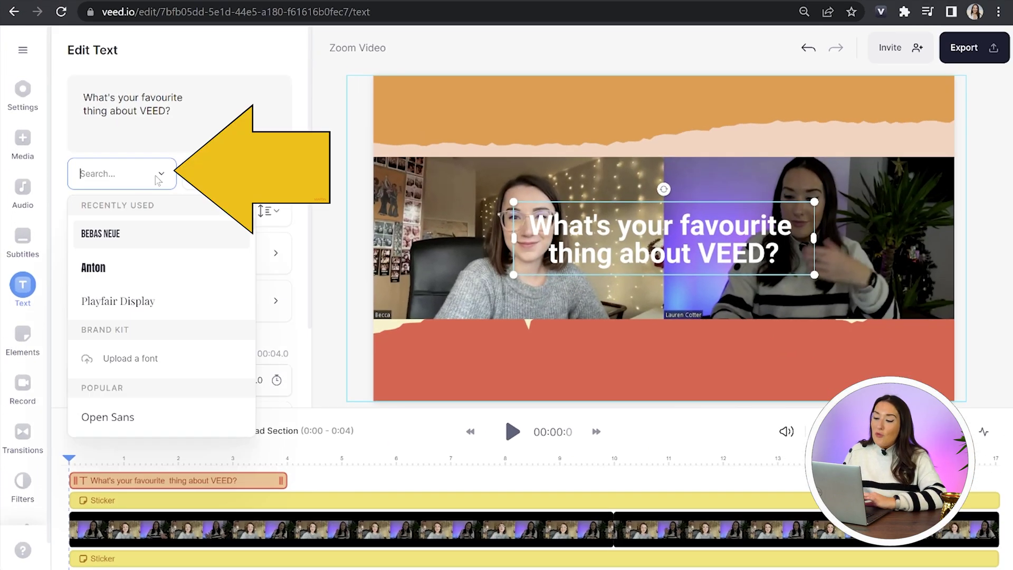
click(138, 238)
click(222, 170)
click(214, 278)
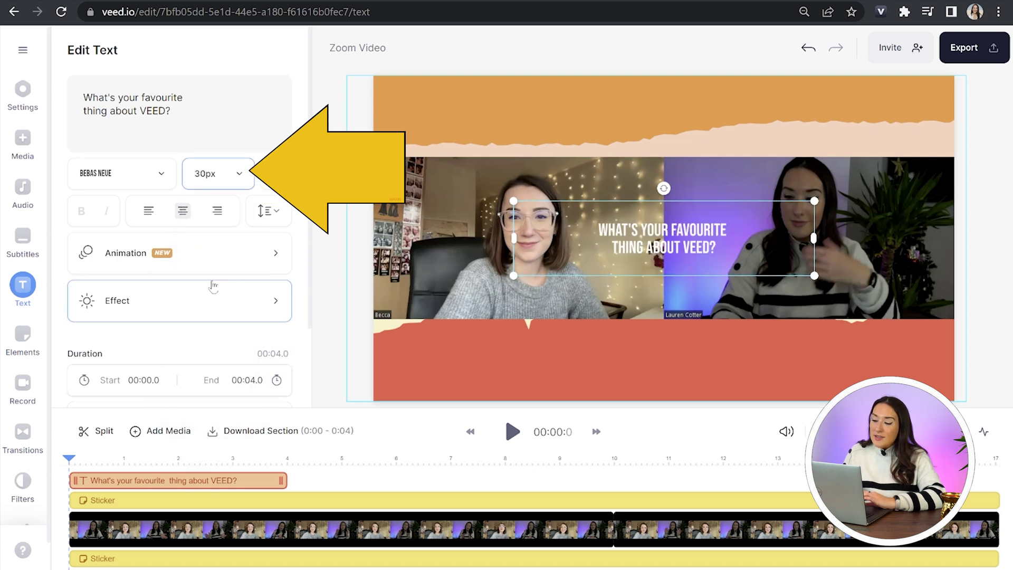
click(272, 185)
click(111, 227)
click(298, 207)
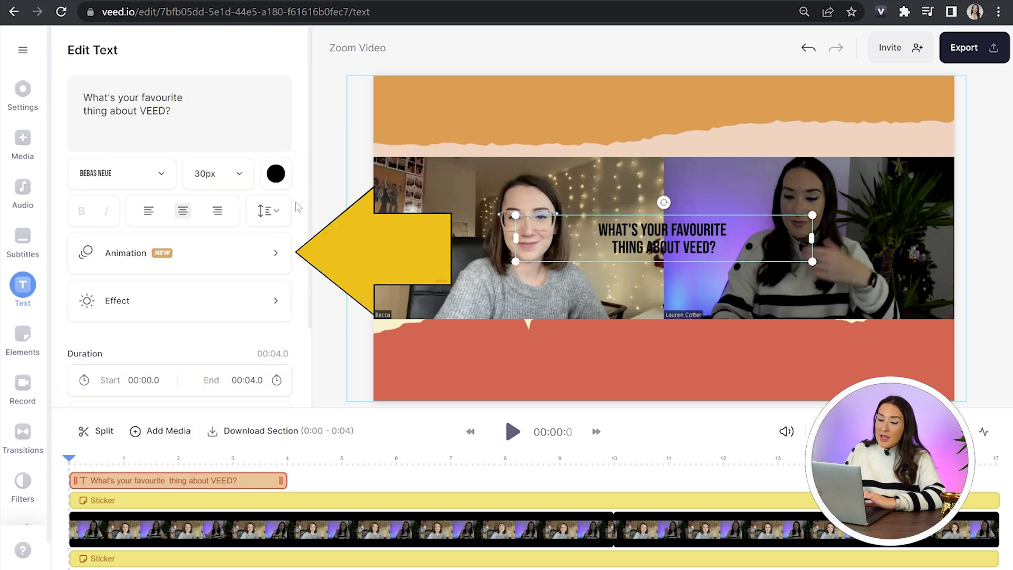
- Give the question text a Typewriter animation
click(174, 259)
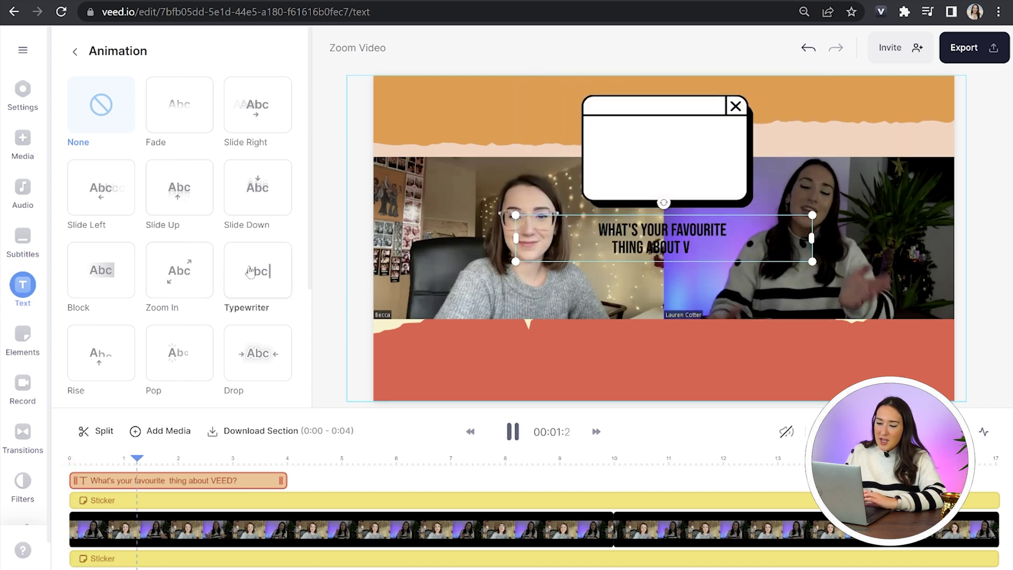
click(250, 271)
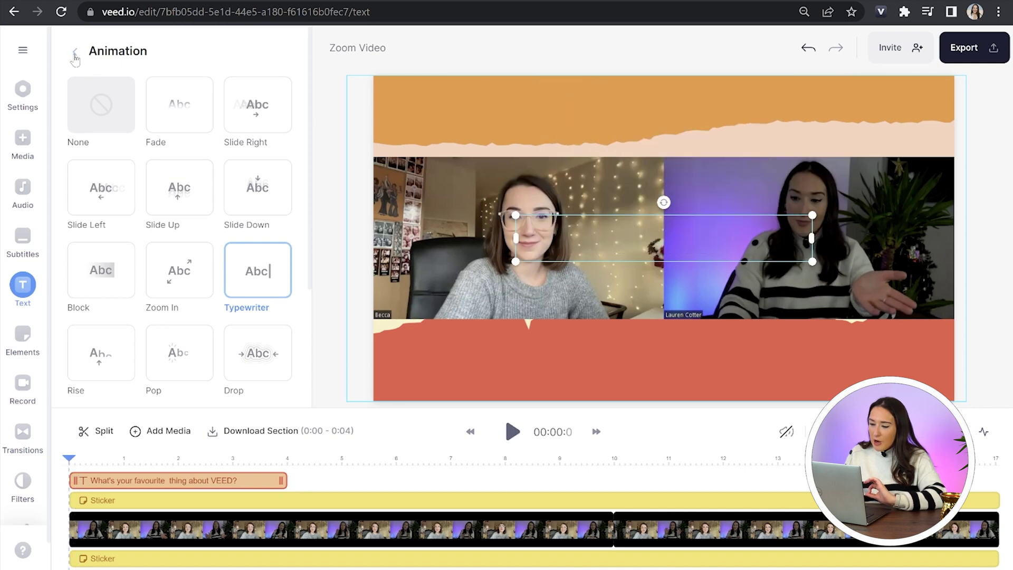
click(689, 198)
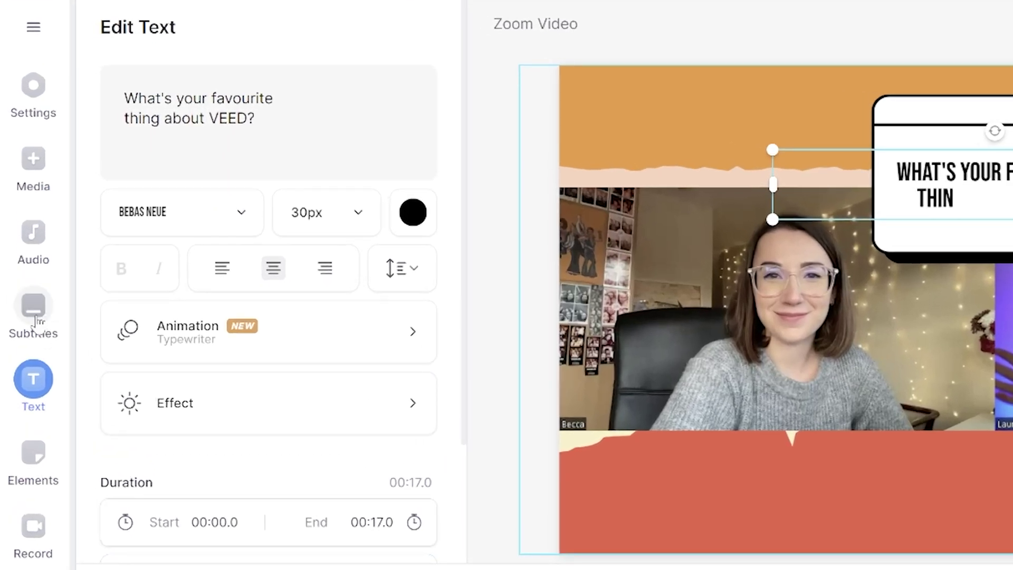
- Generate auto subtitles with English as the spoken language
click(34, 317)
click(320, 218)
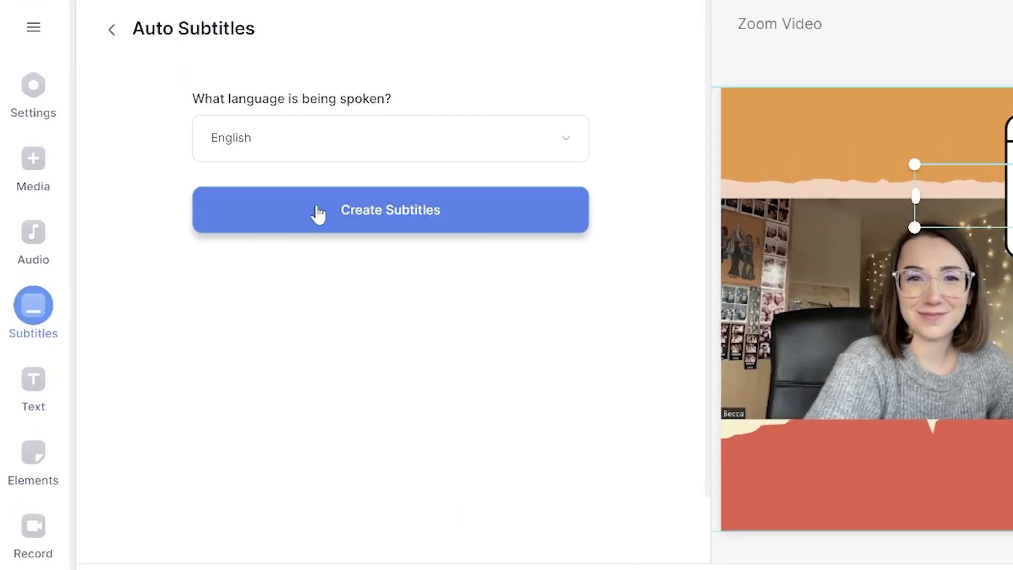
click(293, 143)
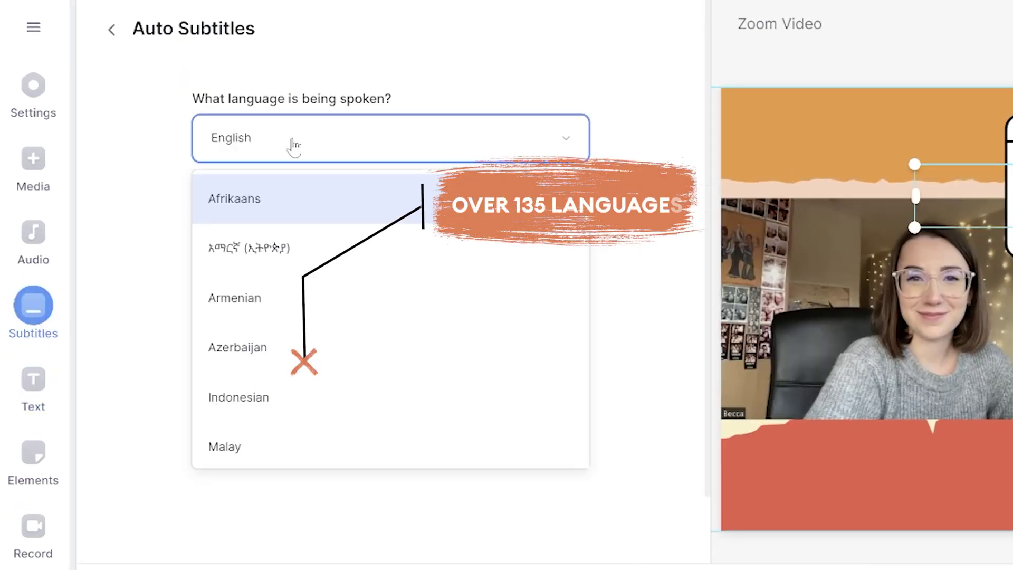
scroll(331, 312, down, 14)
scroll(332, 312, down, 1)
scroll(337, 303, up, 4)
click(342, 138)
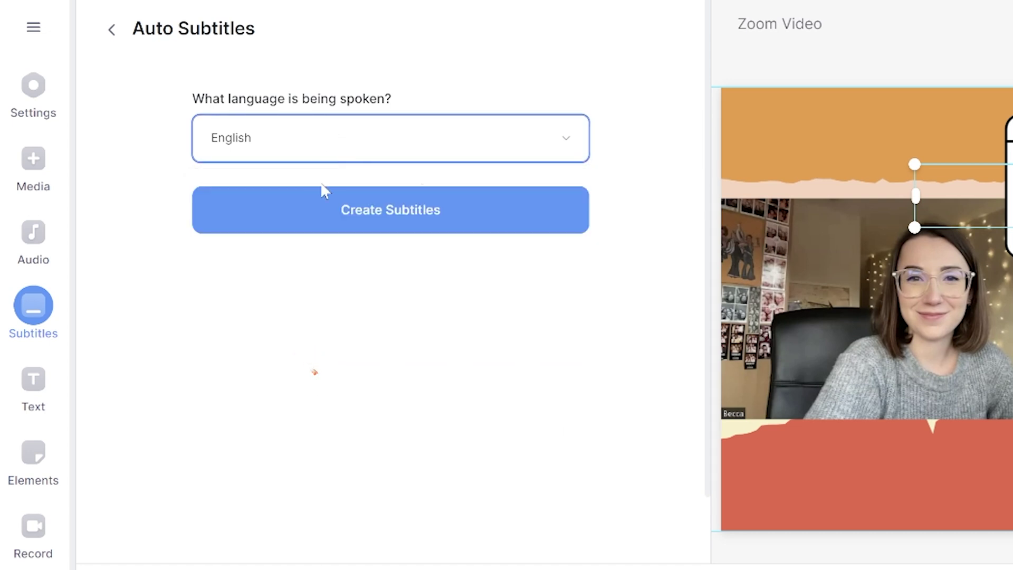
click(330, 229)
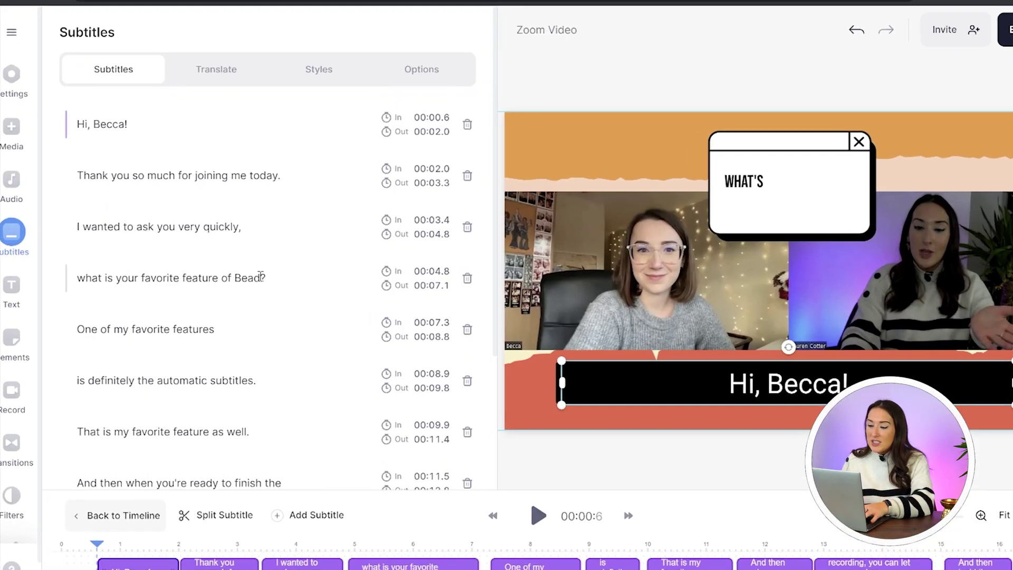
- Correct the misheard 'Bead' to 'VEED' in the fourth subtitle line
click(266, 275)
key(BackSpace)
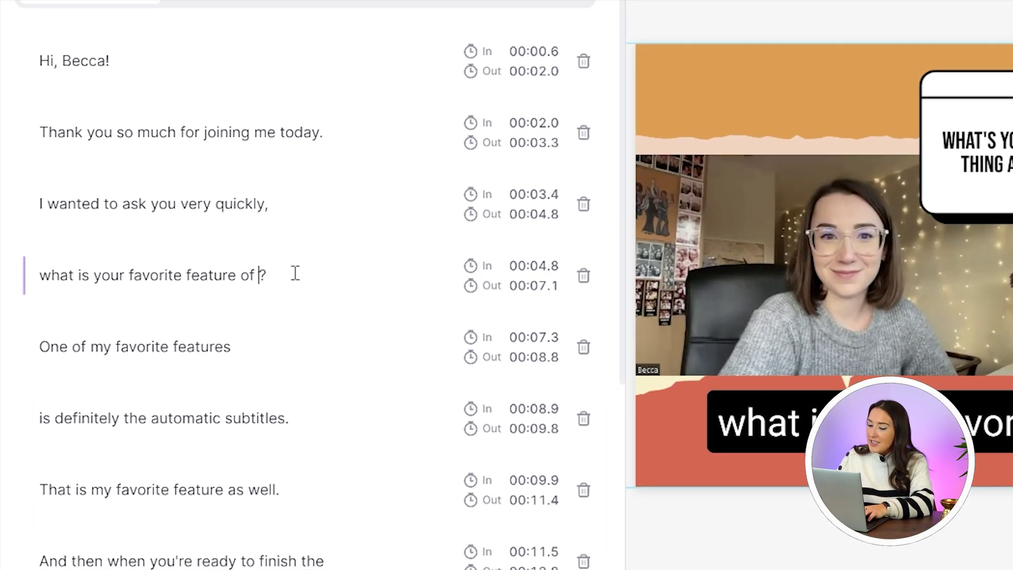
text(VEE)
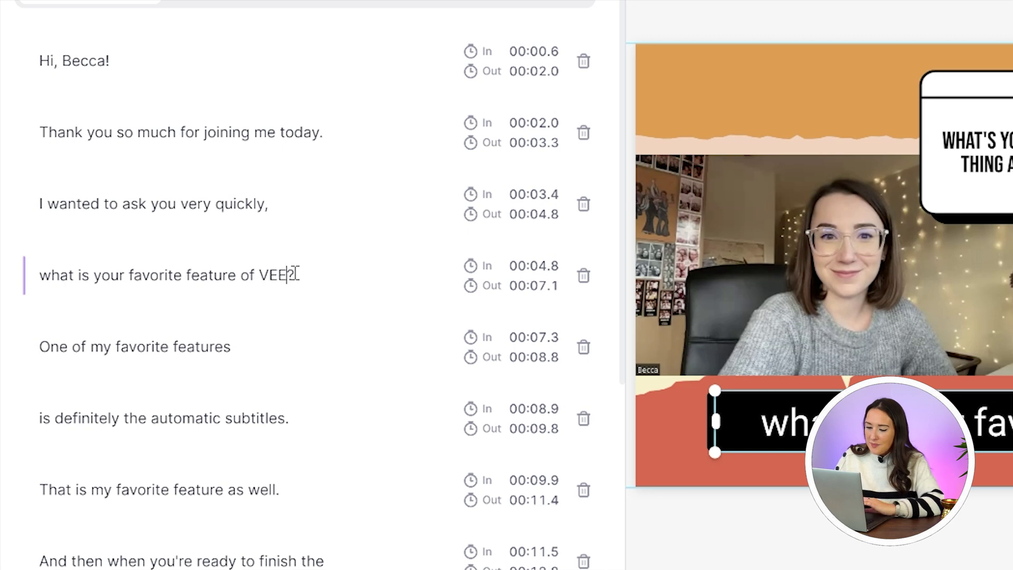
text(D)
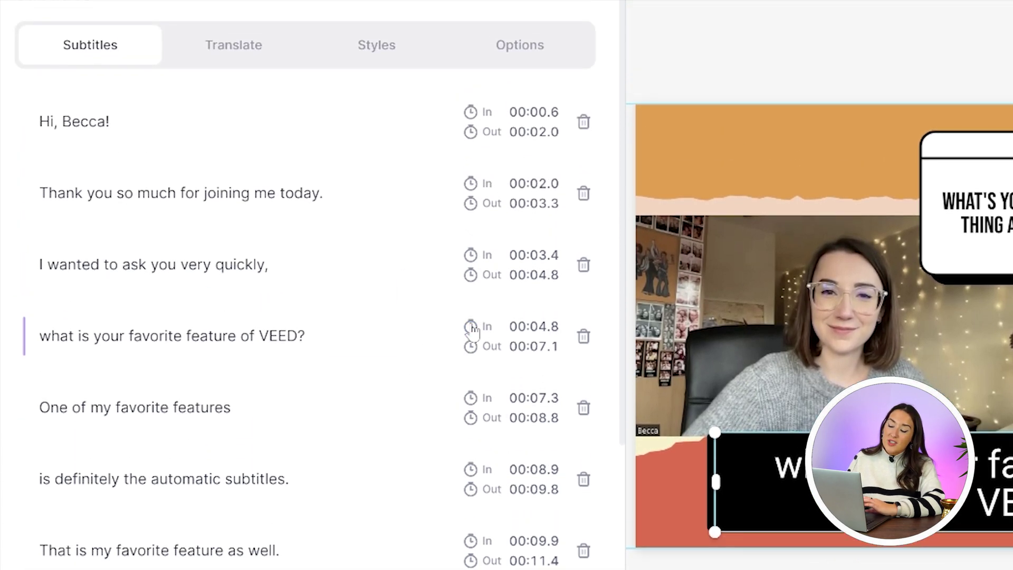
- Set the subtitles to yellow 36px Anton text, keeping the effect colour black
click(374, 46)
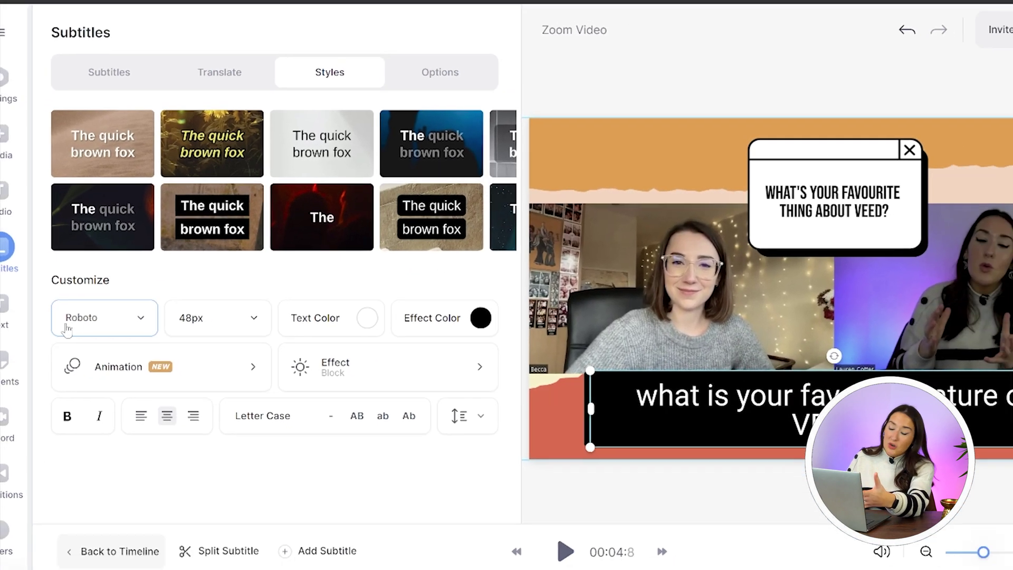
click(52, 373)
click(94, 391)
click(202, 308)
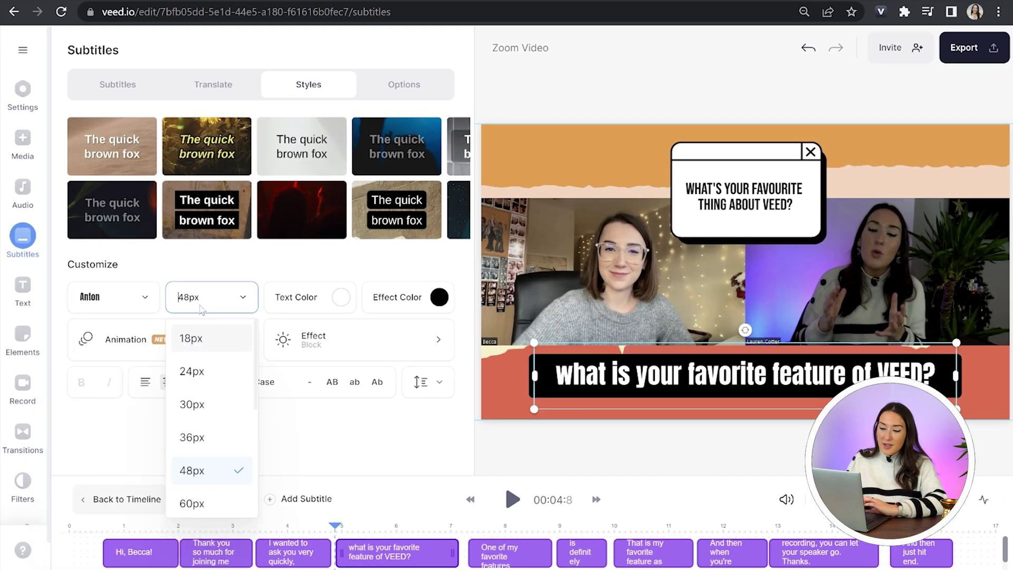
click(192, 437)
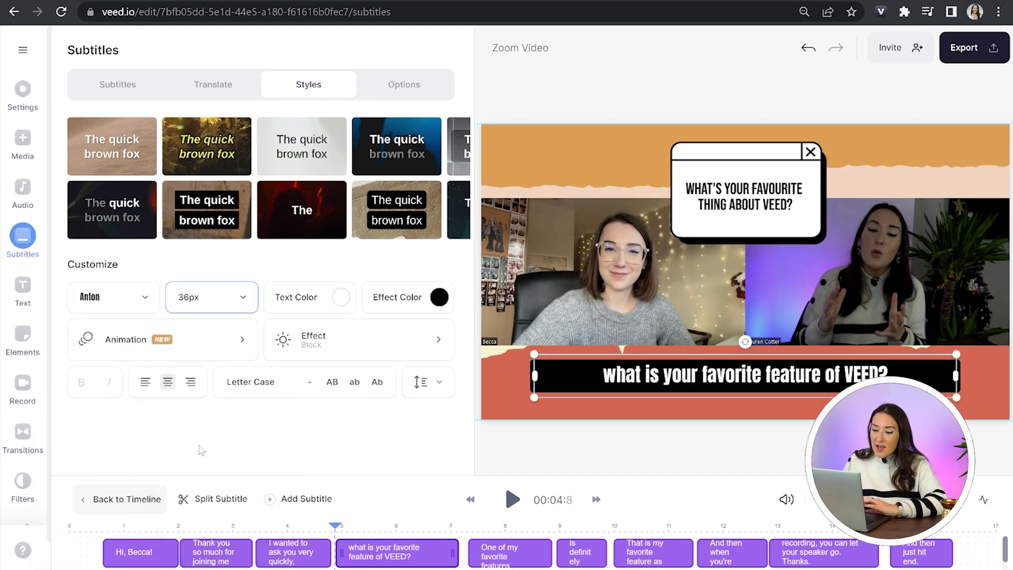
click(312, 302)
click(197, 408)
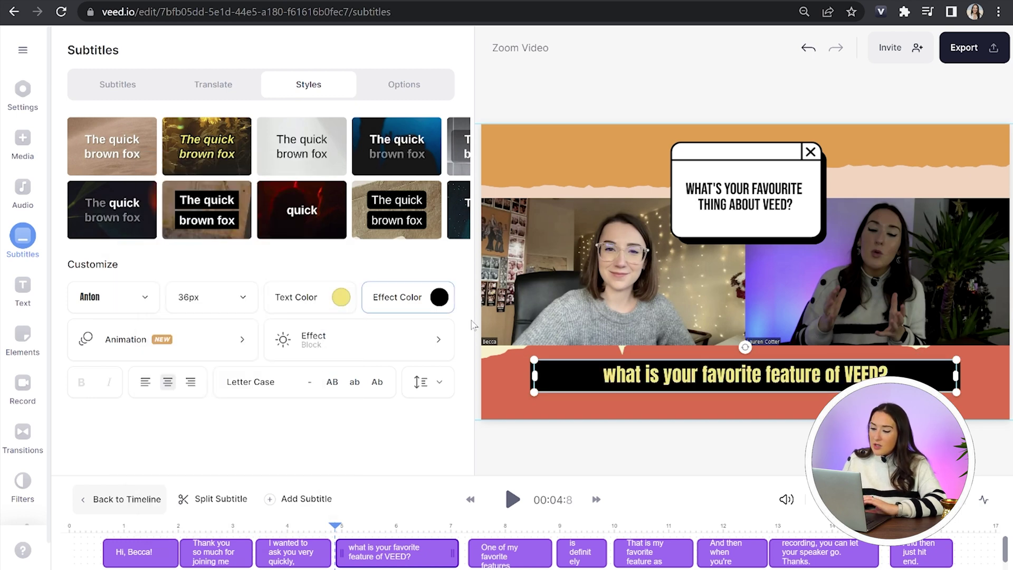
click(422, 311)
click(435, 310)
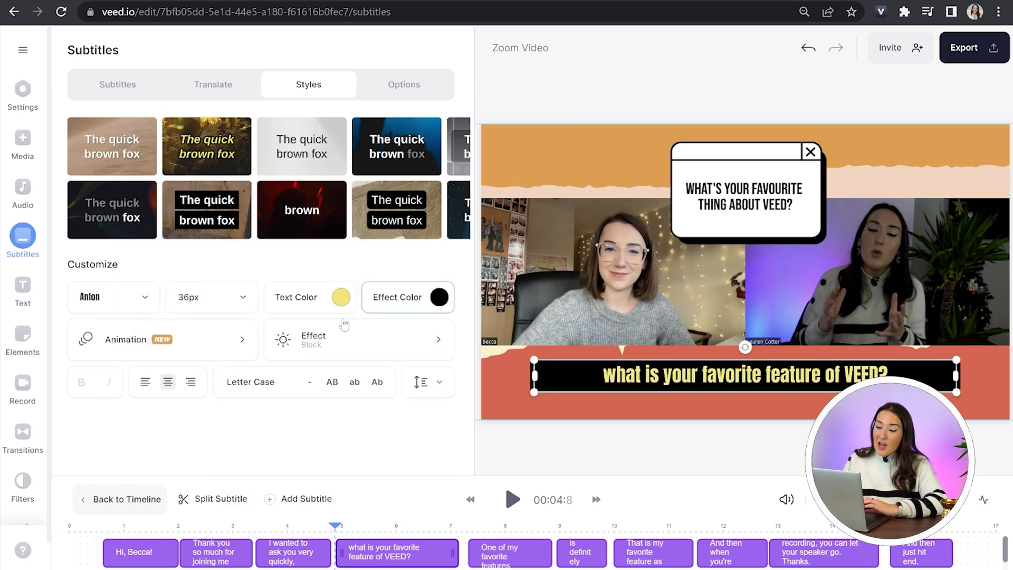
- Apply the Karaoke animation and the Rounded BG effect to the subtitles
click(235, 348)
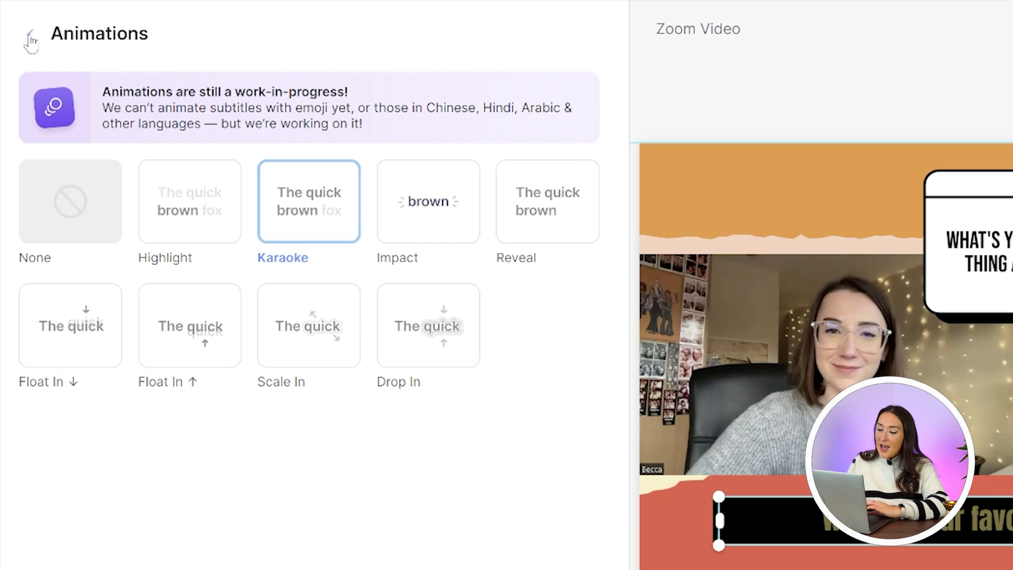
click(30, 36)
click(367, 485)
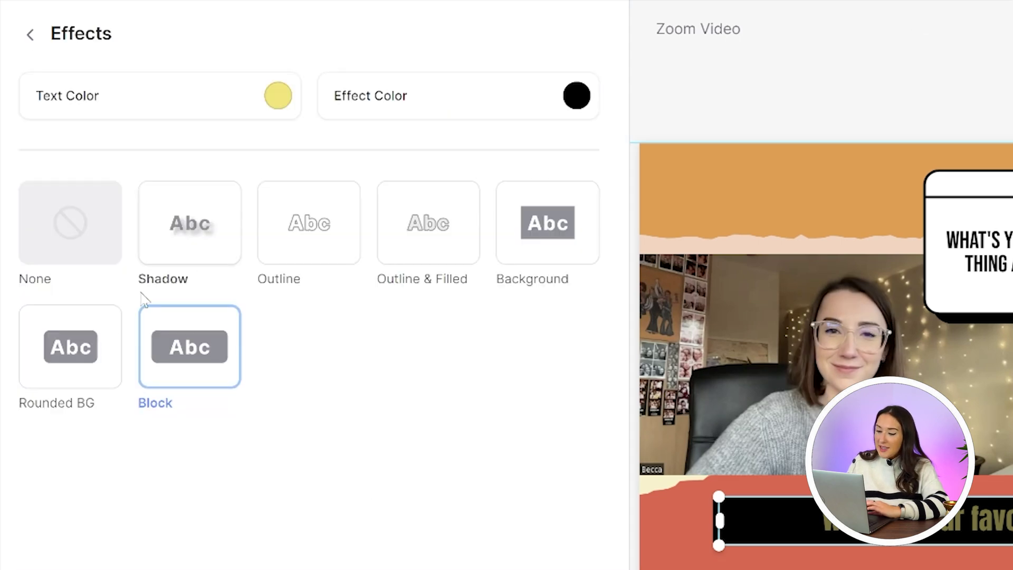
click(70, 363)
click(31, 35)
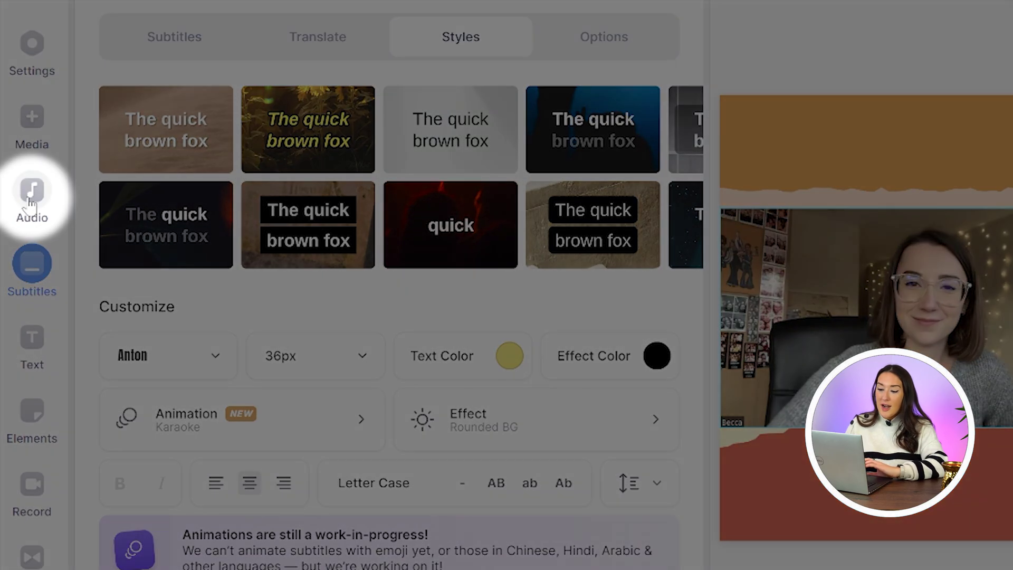
- Browse the Stock Audio library's Ambient, Inspiring and Epic music categories
click(29, 196)
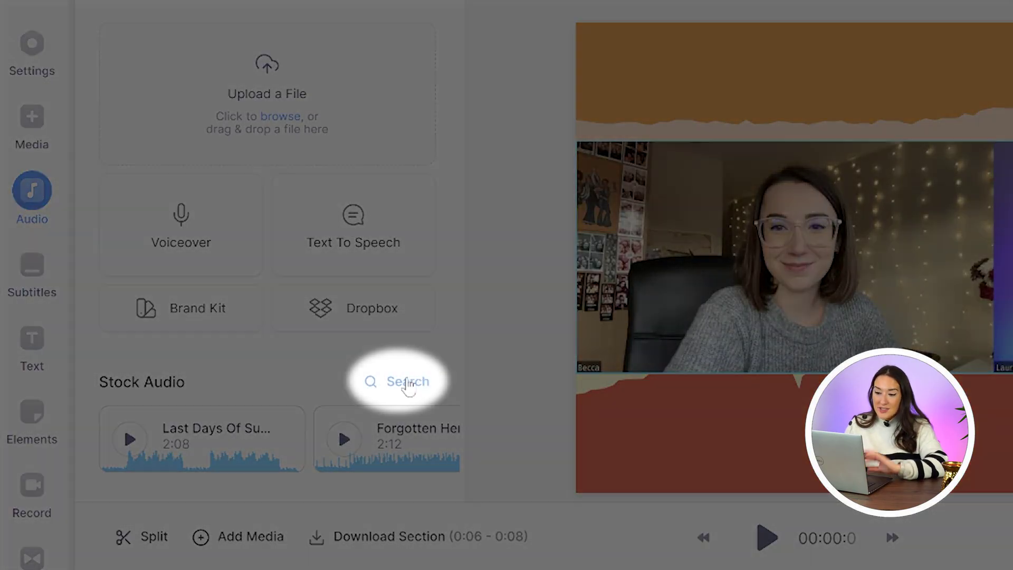
click(405, 383)
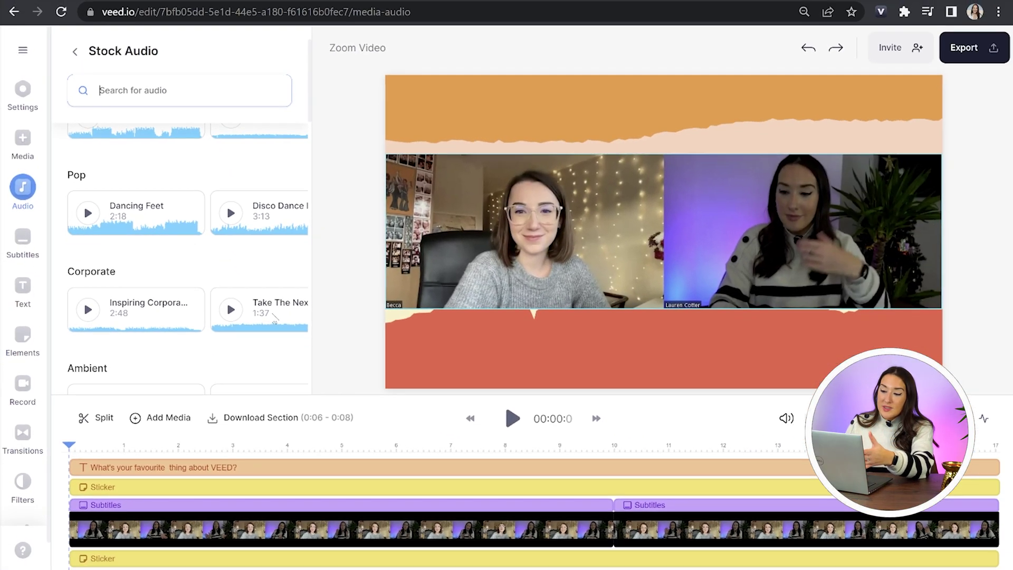
scroll(273, 317, down, 3)
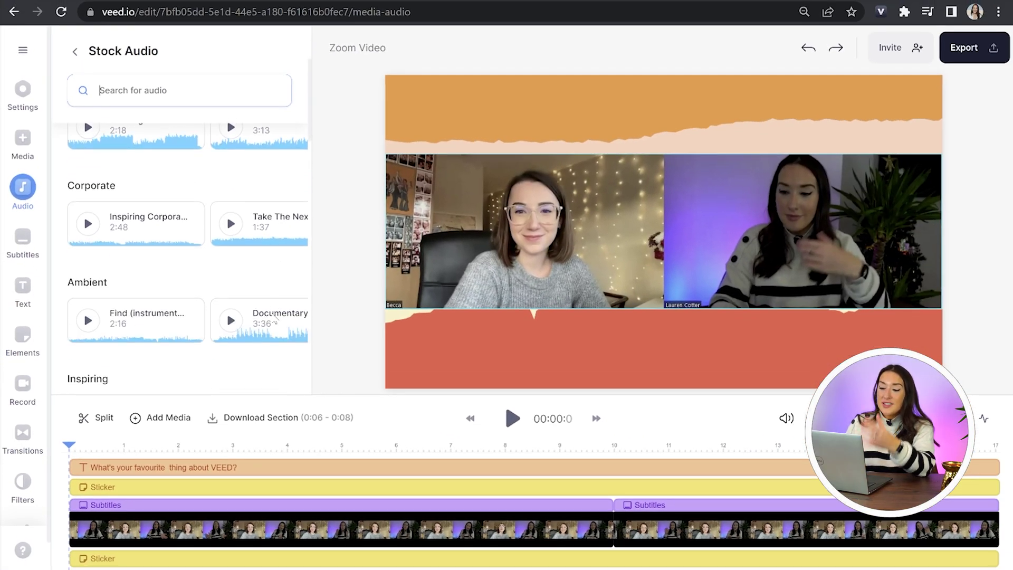
scroll(273, 317, down, 1)
scroll(274, 318, down, 3)
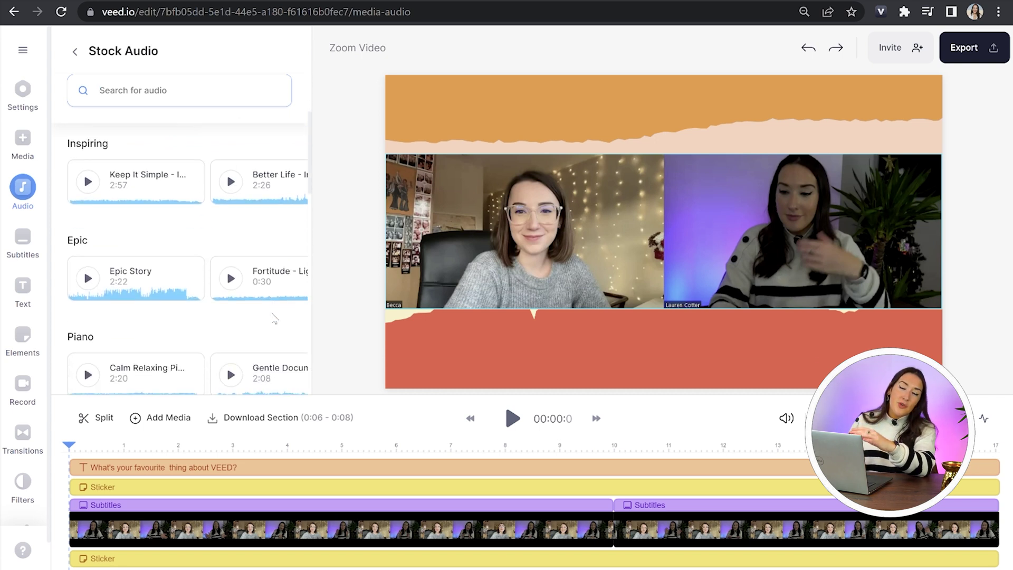
scroll(274, 321, up, 4)
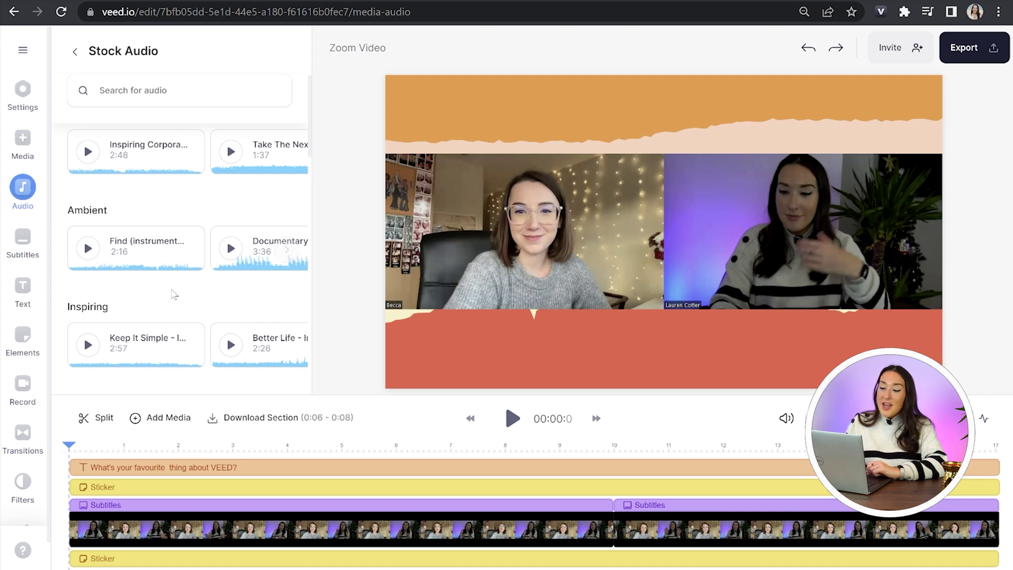
scroll(174, 294, up, 4)
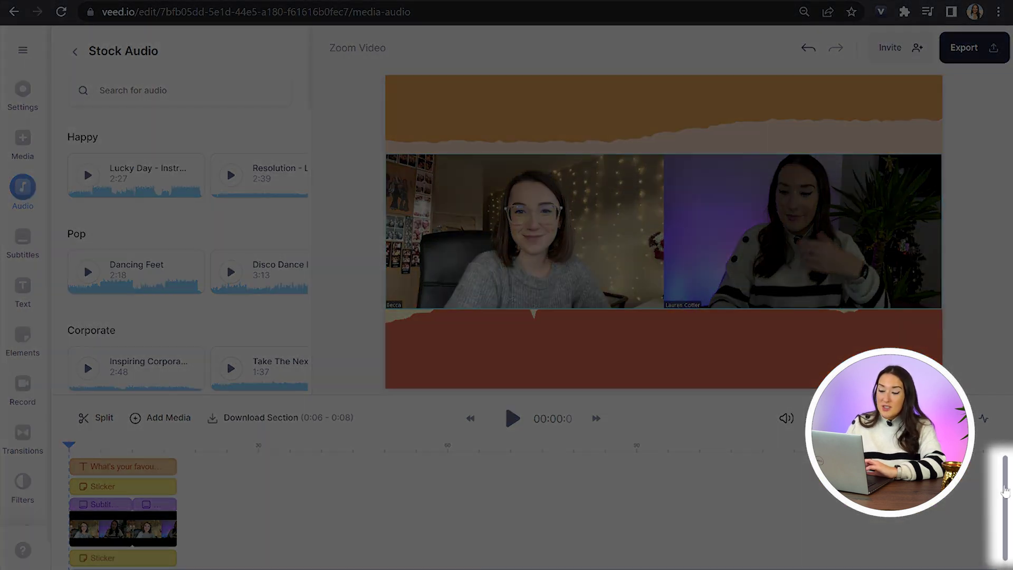
- Add the Lucky Day track to the timeline and cut off everything past 17 seconds
drag(1005, 499, 1006, 520)
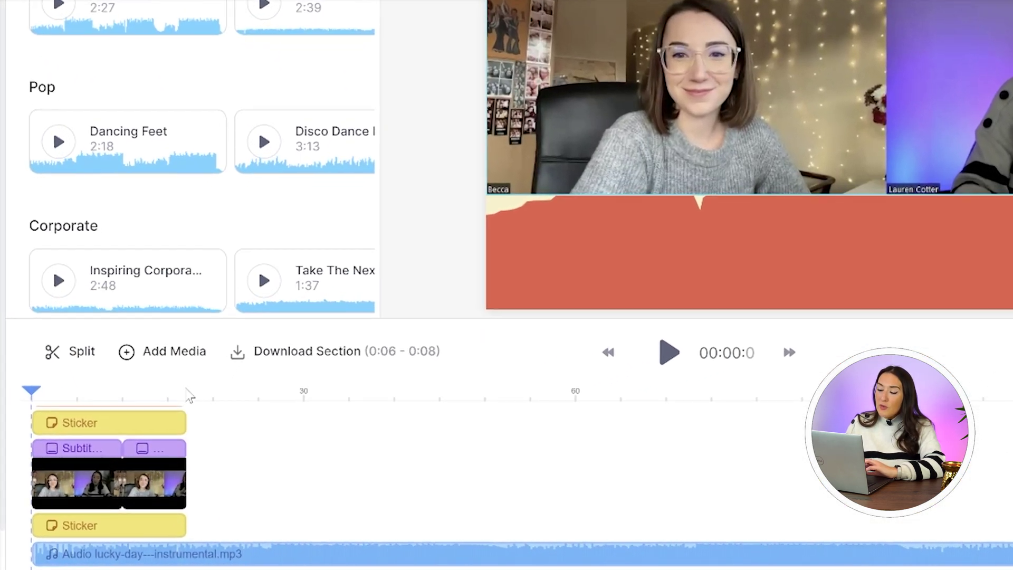
click(188, 395)
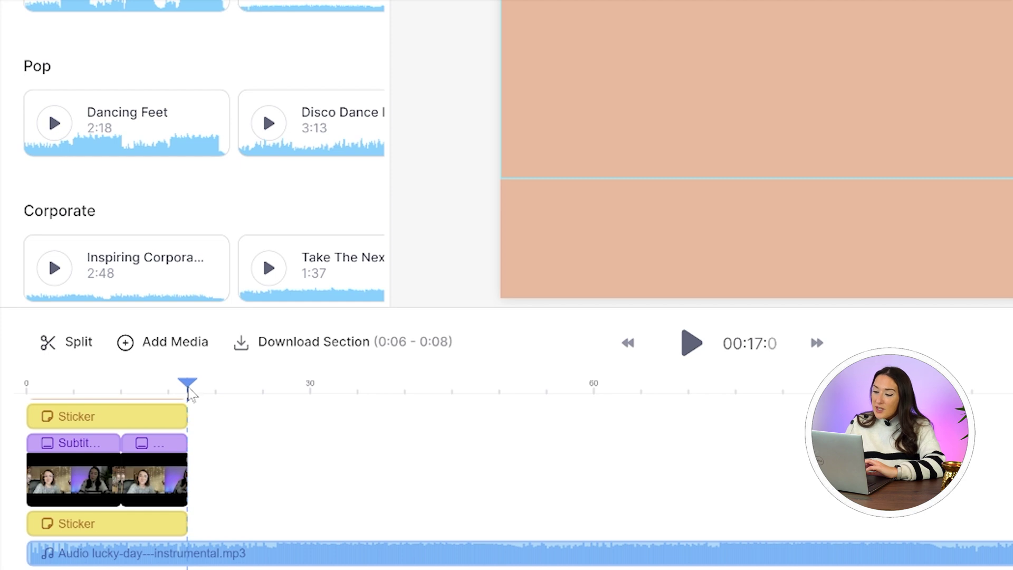
click(116, 553)
click(62, 347)
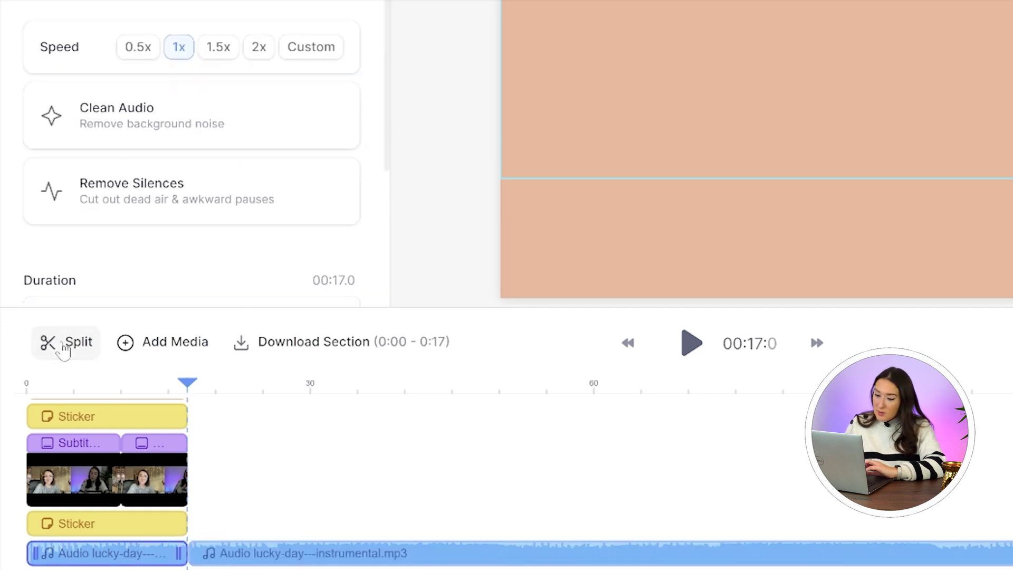
right_click(339, 552)
click(387, 538)
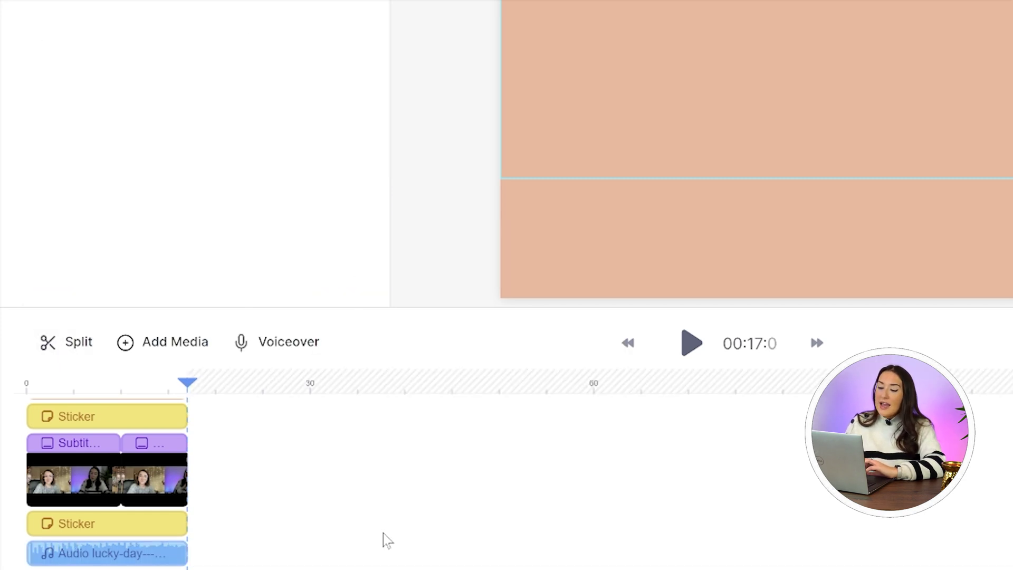
click(138, 558)
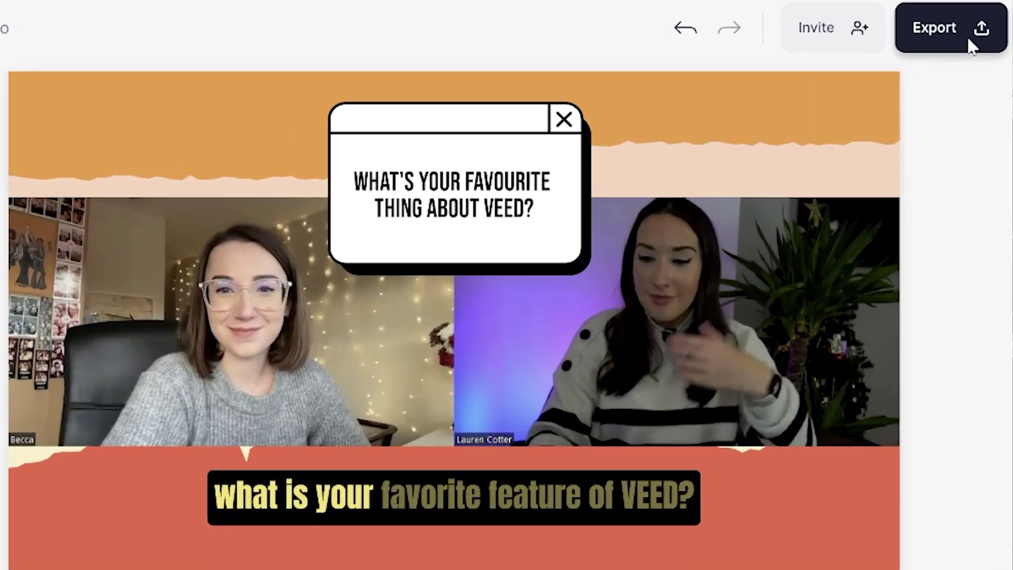
- Set the export quality to HD with subtitles burned in
click(956, 41)
click(836, 449)
scroll(805, 391, down, 2)
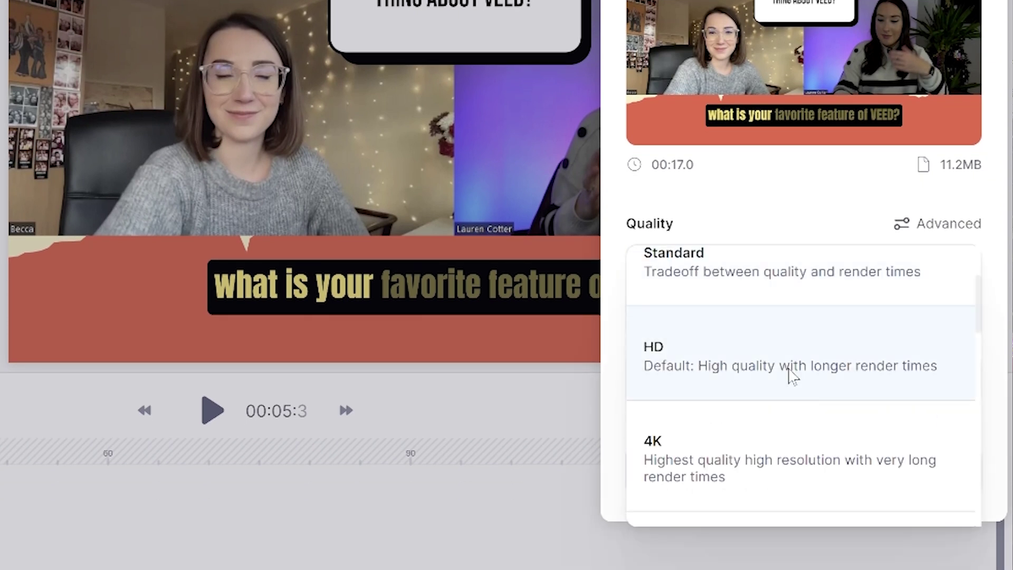
click(791, 375)
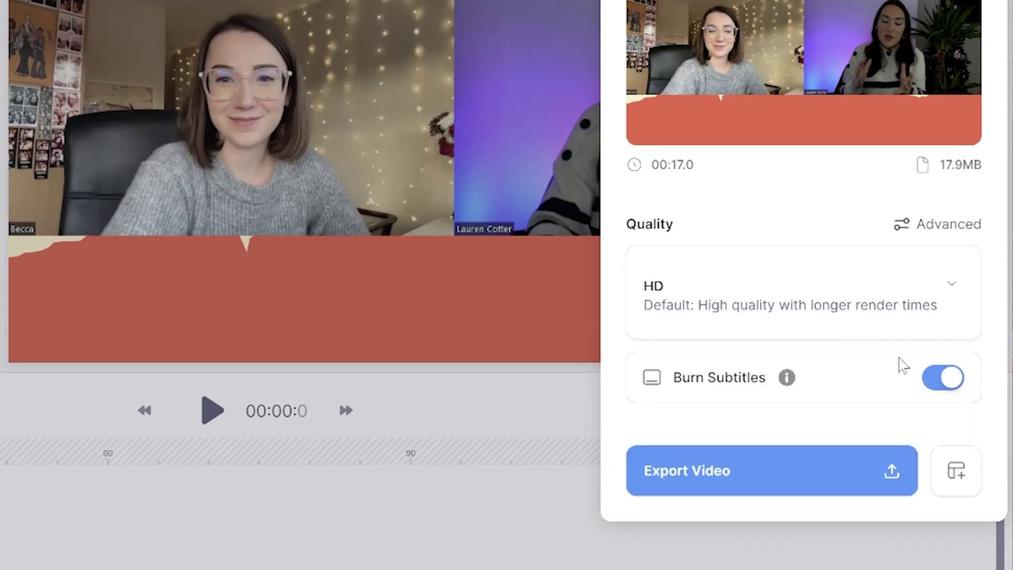